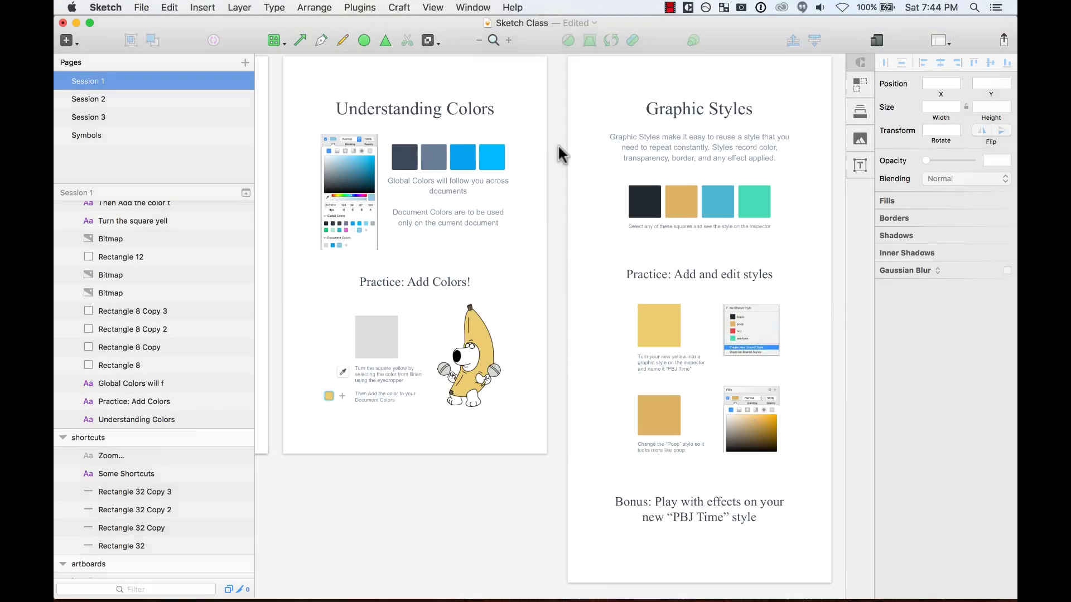
# - Zoom in on the Understanding Colors artboard with its swatches and practice exercise
pyautogui.hscroll(-1, 558, 146)
pyautogui.moveTo(300, 90); pyautogui.dragTo(547, 375)
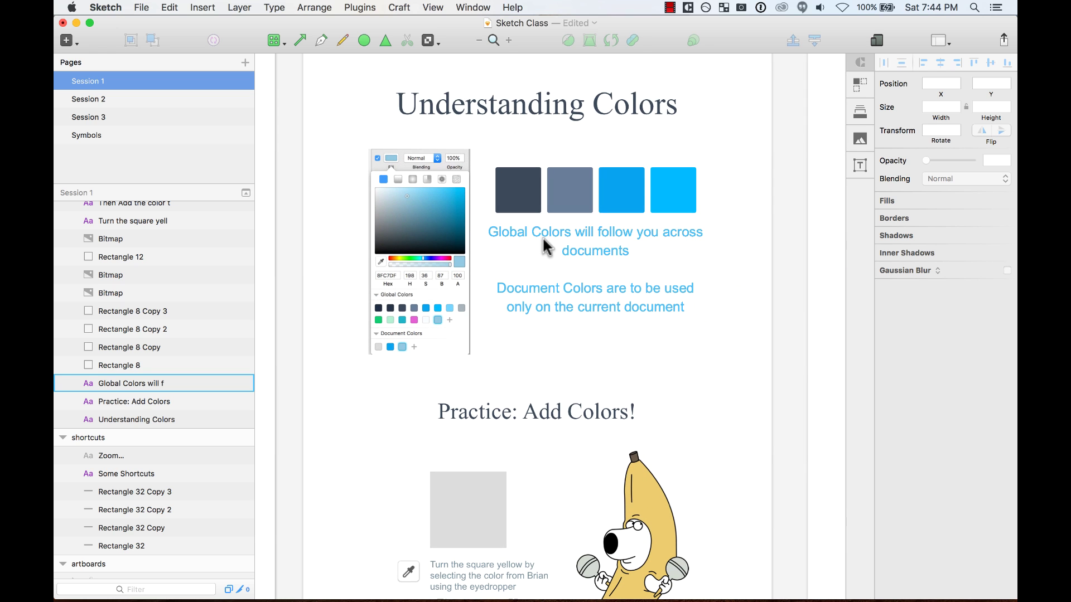
# - Fill the first dark colour square with bright pink FF5295
pyautogui.click(517, 192)
pyautogui.click(549, 150)
pyautogui.click(530, 184)
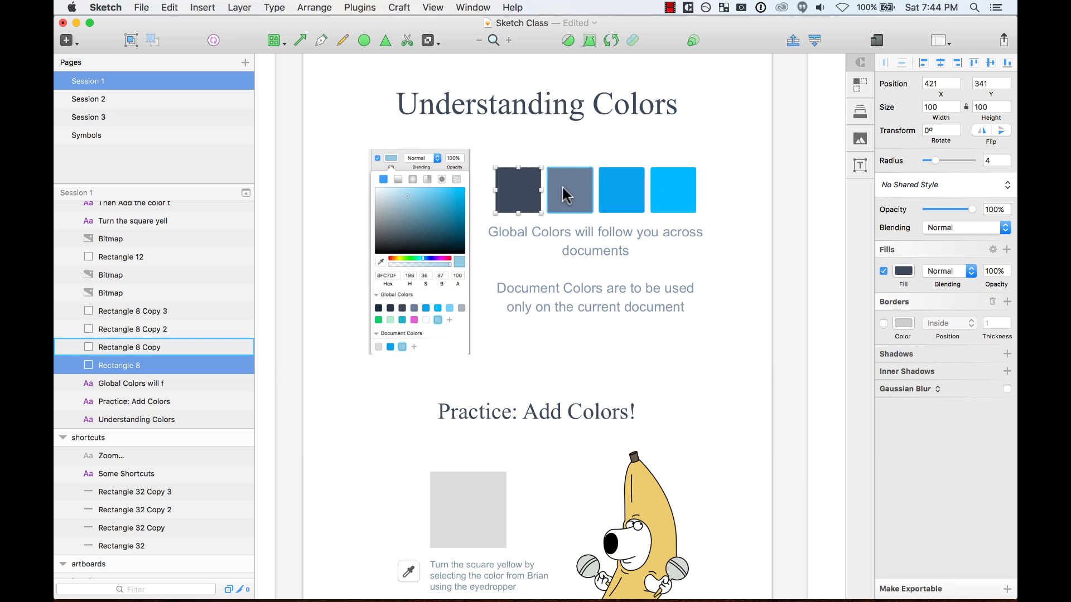
pyautogui.click(883, 324)
pyautogui.click(883, 325)
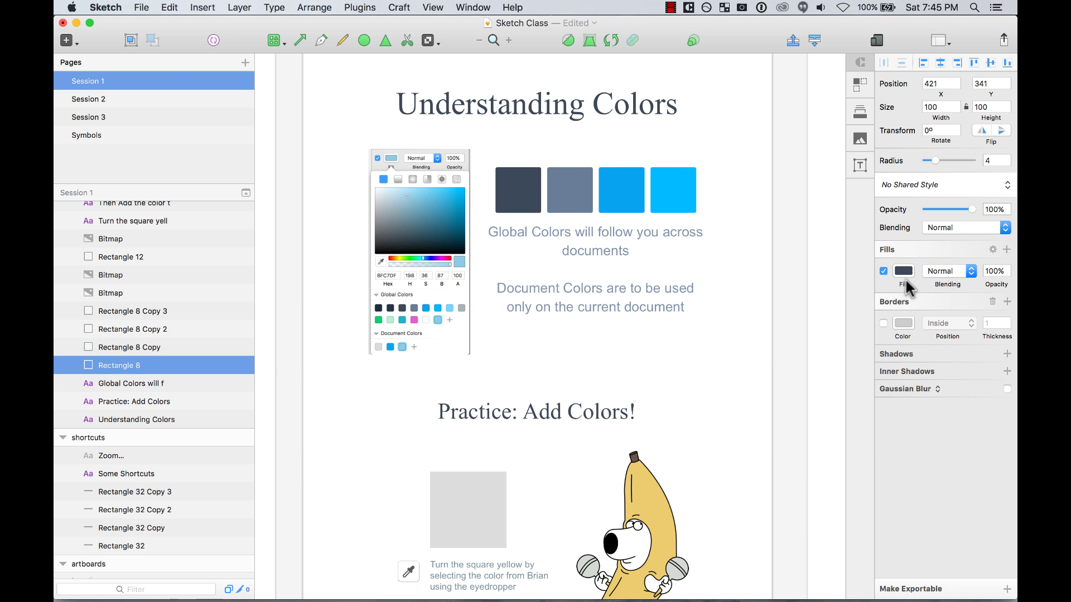
pyautogui.click(903, 272)
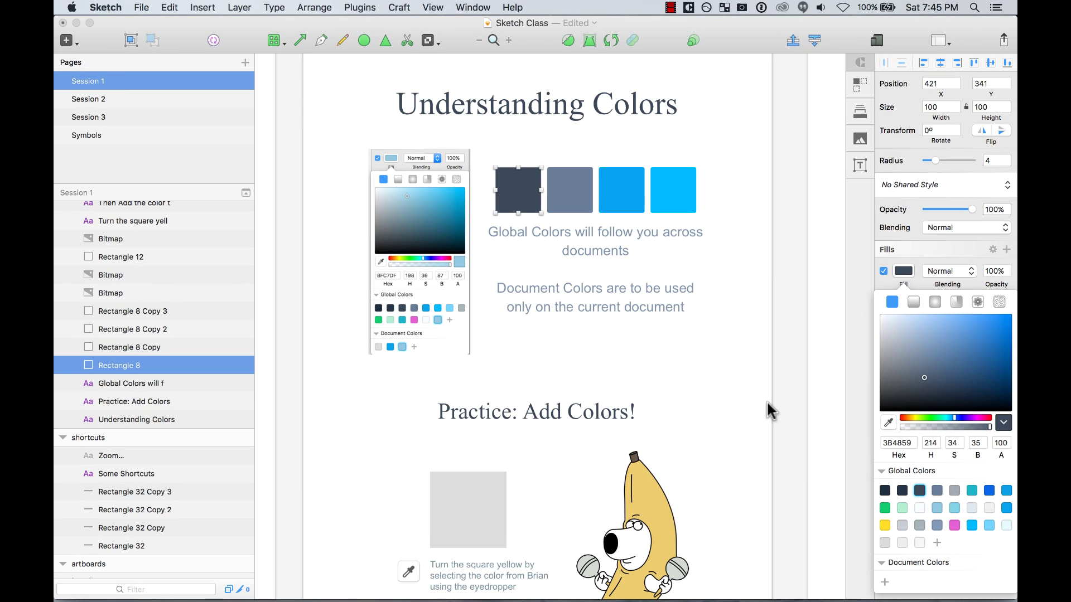
pyautogui.moveTo(963, 418); pyautogui.dragTo(986, 420)
pyautogui.click(980, 340)
pyautogui.click(969, 314)
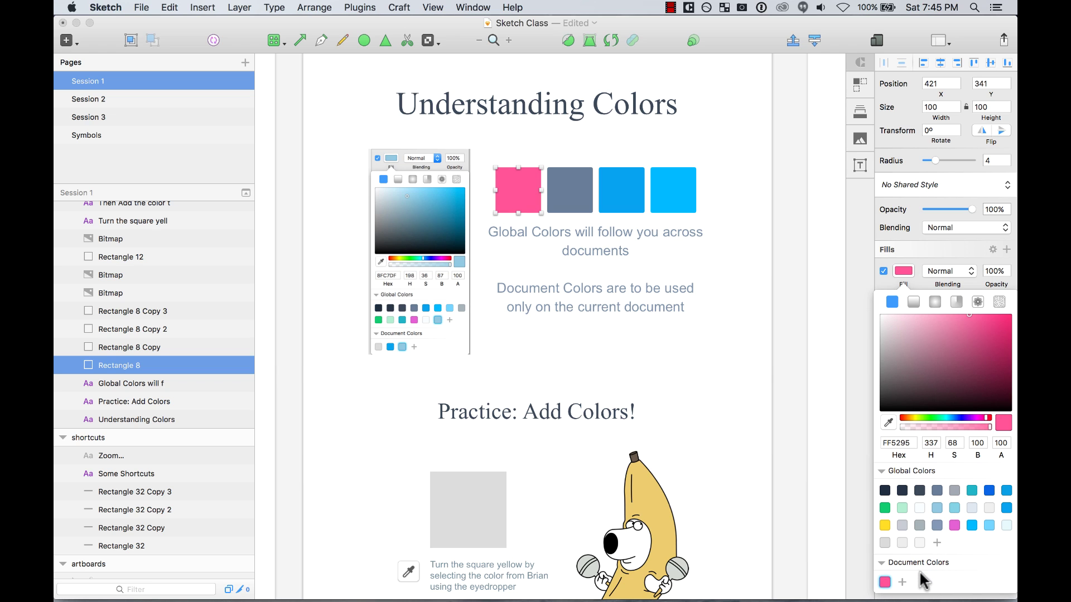
pyautogui.click(790, 221)
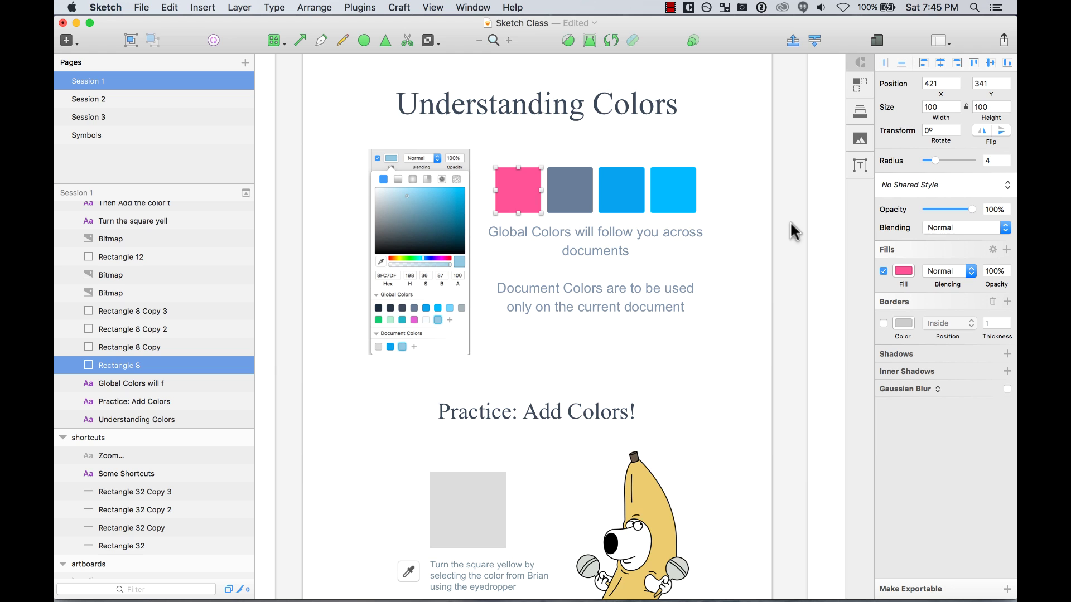
# - Recheck the pink fill, then create a new blank Untitled document
pyautogui.click(904, 271)
pyautogui.click(784, 437)
pyautogui.press('super+n')
# - Draw a 156×156 square on the blank Untitled canvas
pyautogui.press('r')
pyautogui.moveTo(521, 182); pyautogui.dragTo(641, 287)
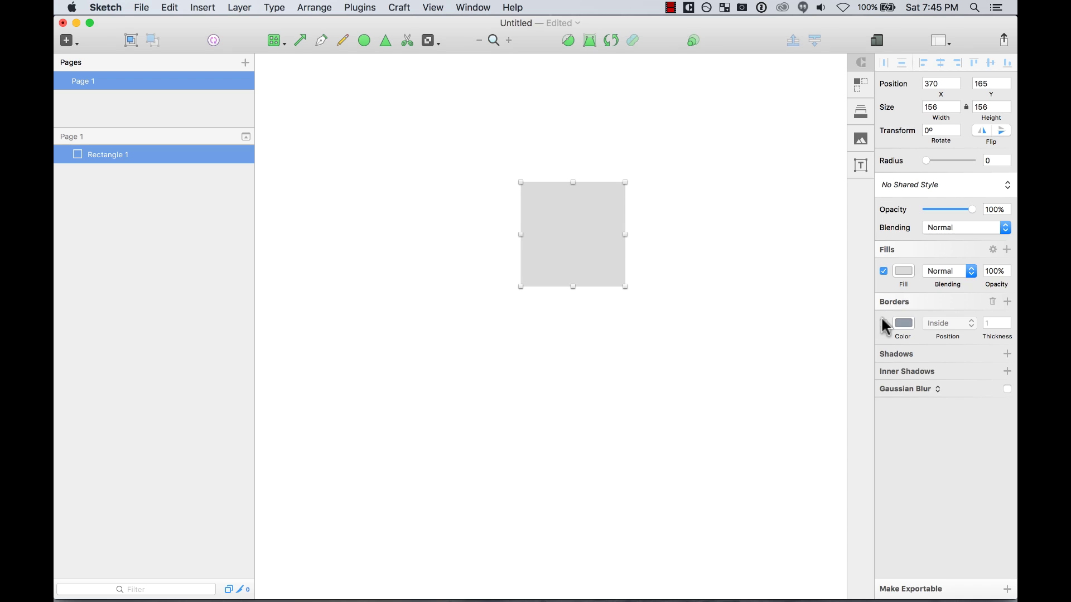
pyautogui.click(904, 272)
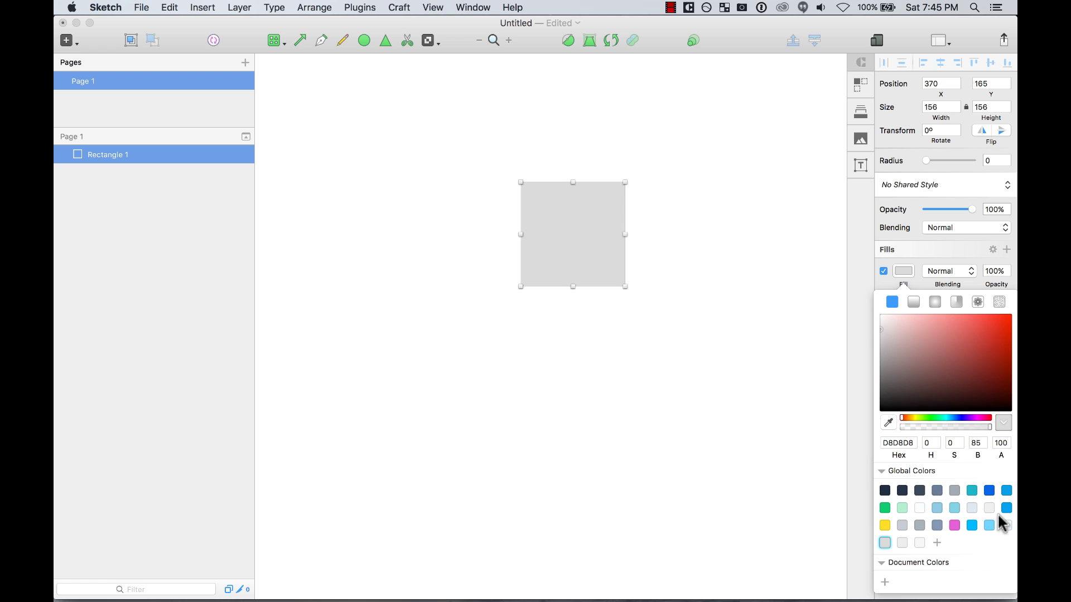
# - Save the Sketch Class square's pink FF5295 as a Global Color for the Untitled document
pyautogui.click(473, 7)
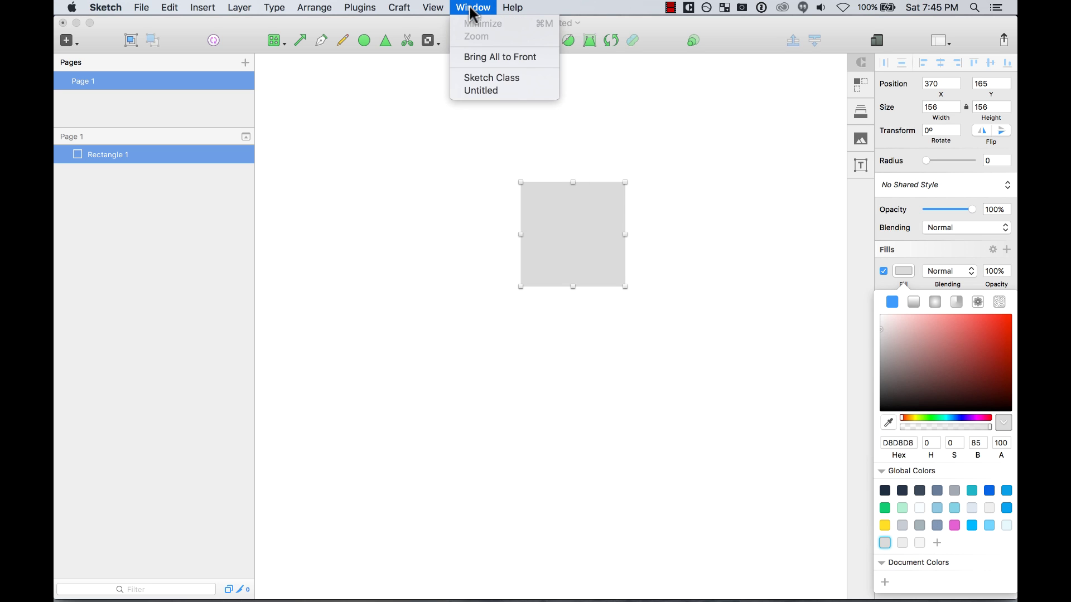
pyautogui.click(506, 80)
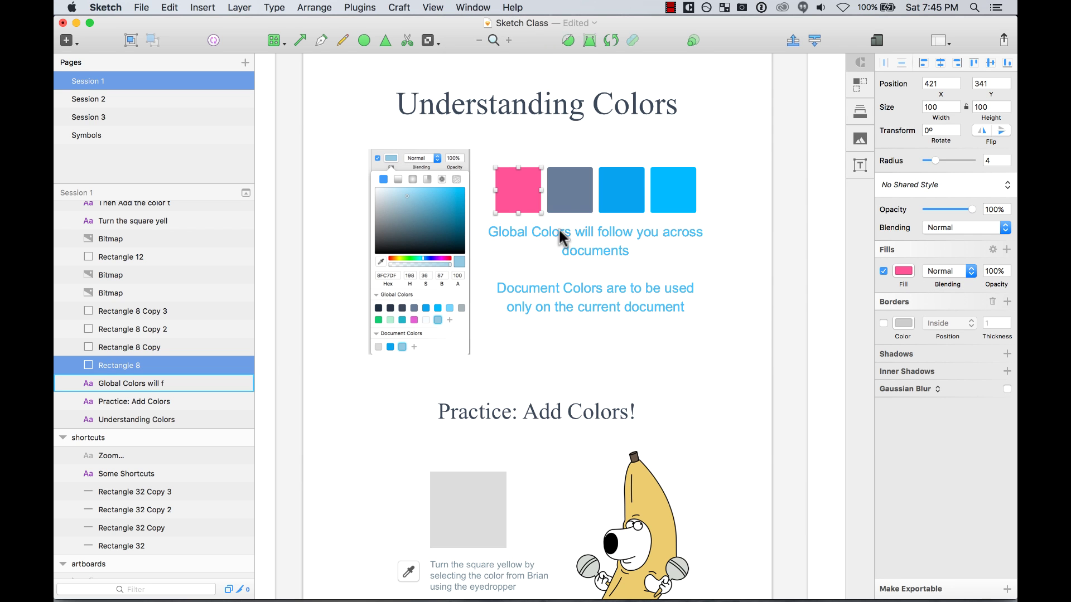
pyautogui.click(904, 271)
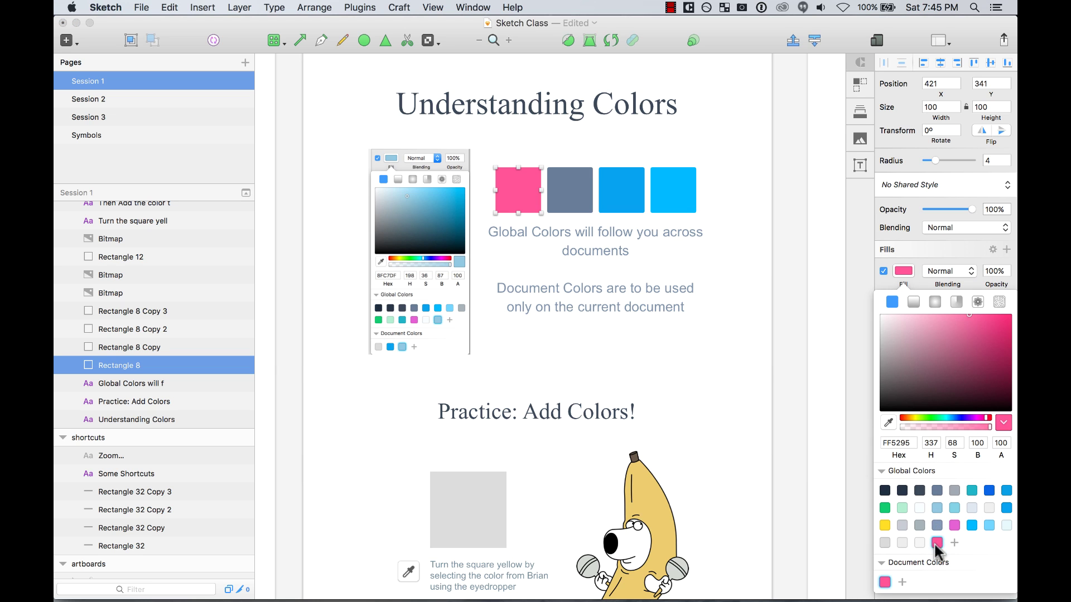
pyautogui.click(473, 7)
pyautogui.click(510, 86)
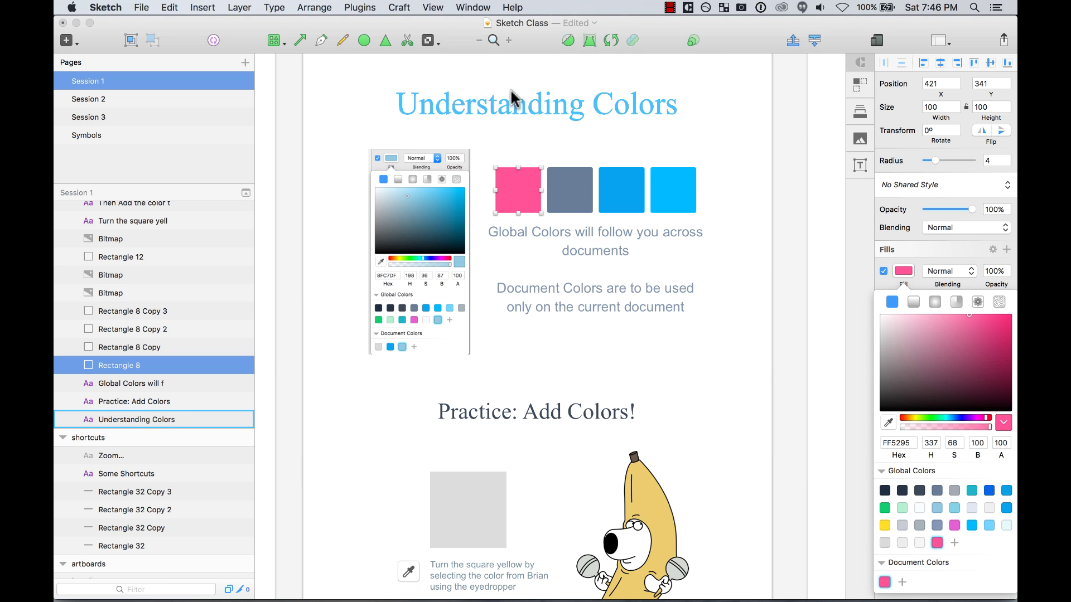
pyautogui.click(903, 271)
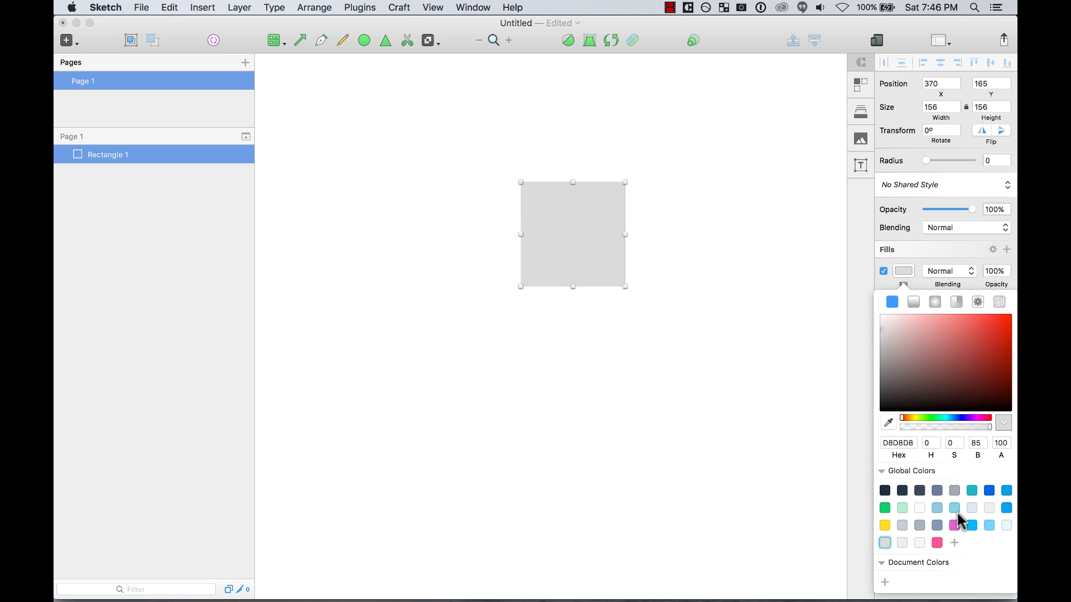
# - Fill the new square with the pink FF5295 global colour and confirm it in the picker
pyautogui.click(937, 544)
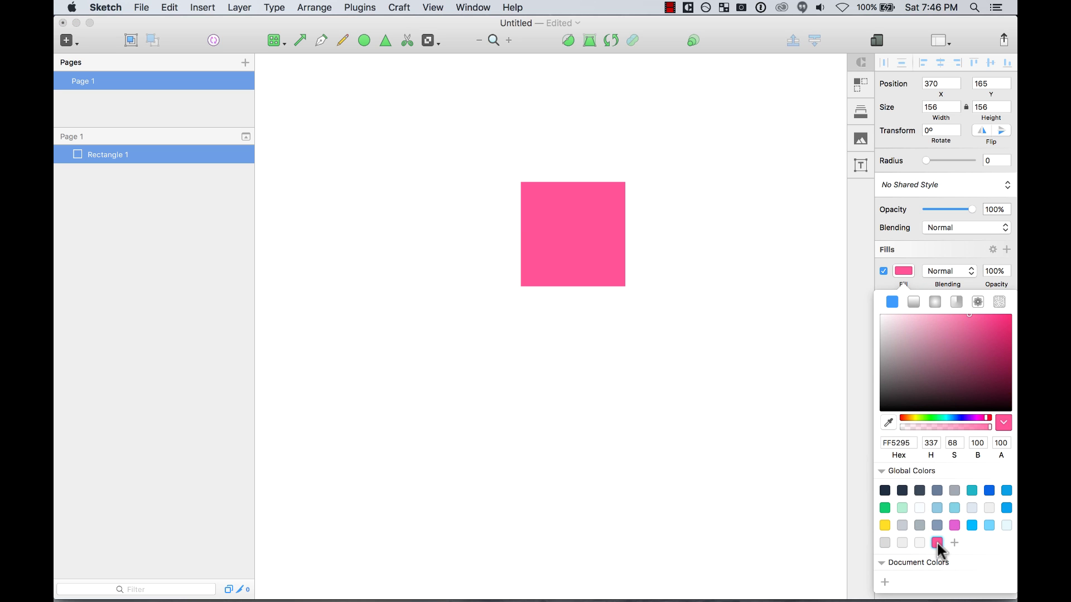
pyautogui.click(882, 471)
pyautogui.click(756, 363)
pyautogui.click(602, 124)
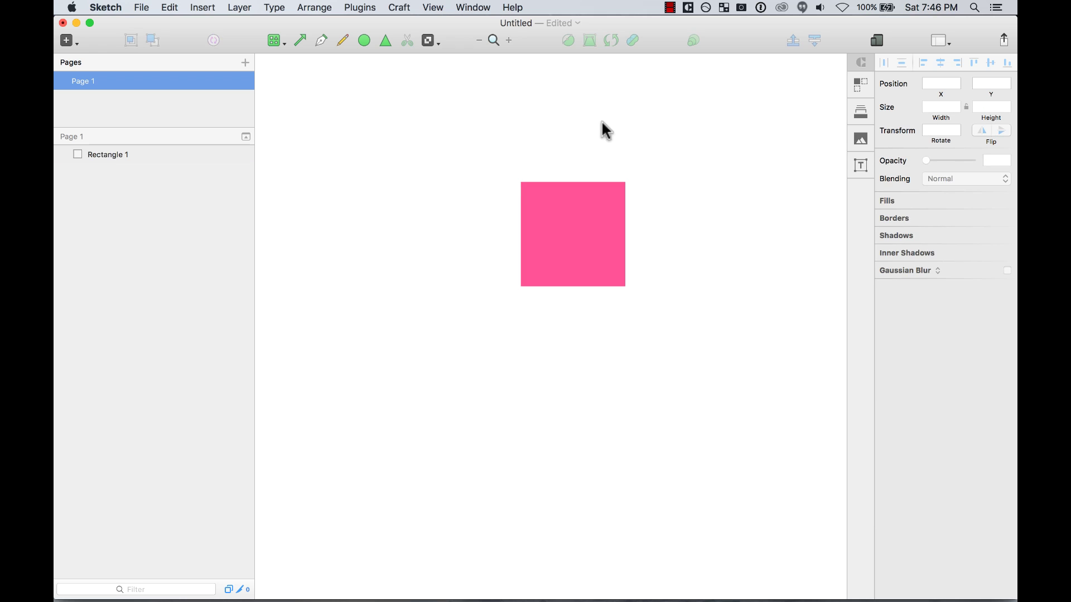
pyautogui.click(473, 7)
pyautogui.click(478, 7)
pyautogui.click(597, 249)
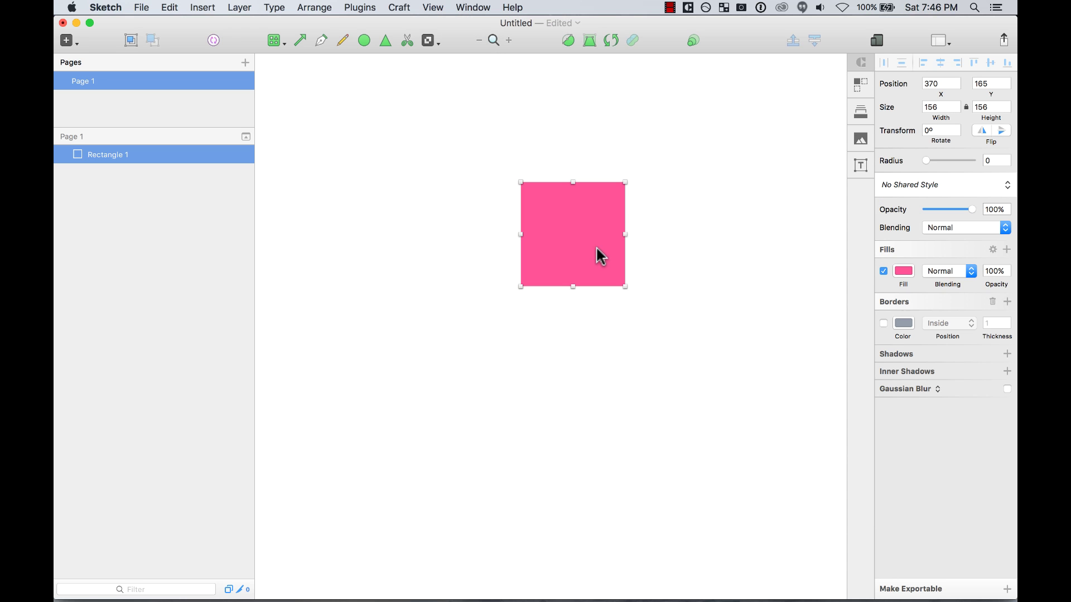
pyautogui.click(901, 272)
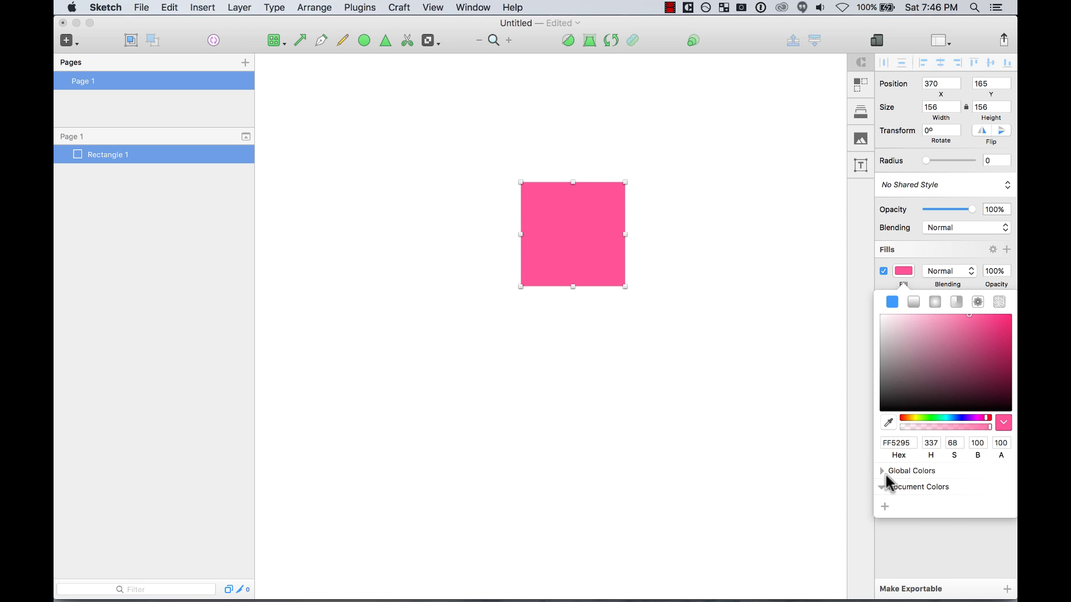
pyautogui.click(887, 474)
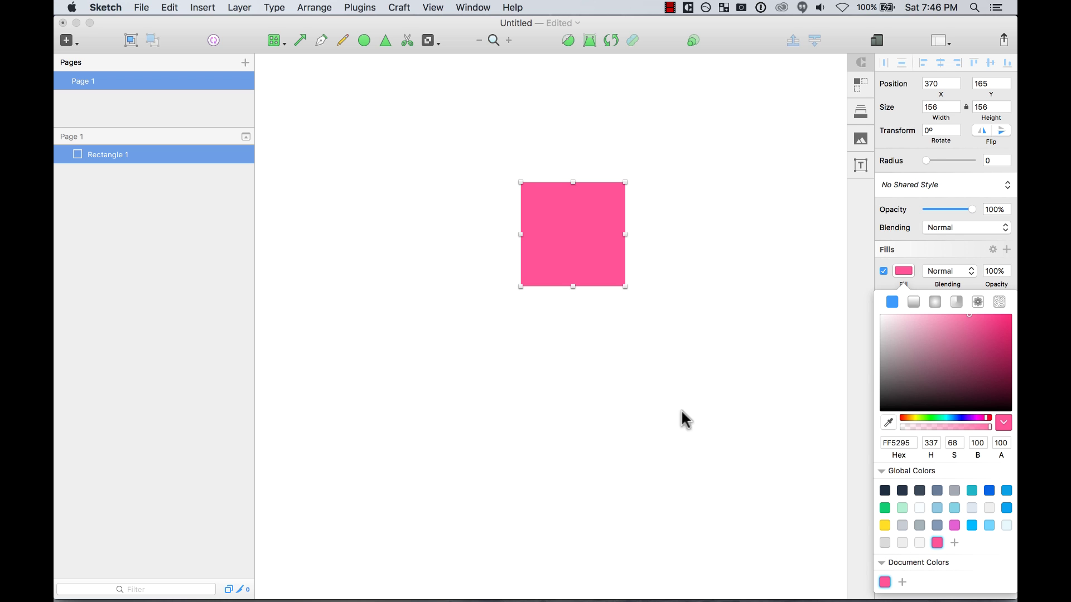
pyautogui.click(650, 357)
# - Return to Sketch Class and scroll down to the Practice: Add Colors exercise
pyautogui.click(473, 8)
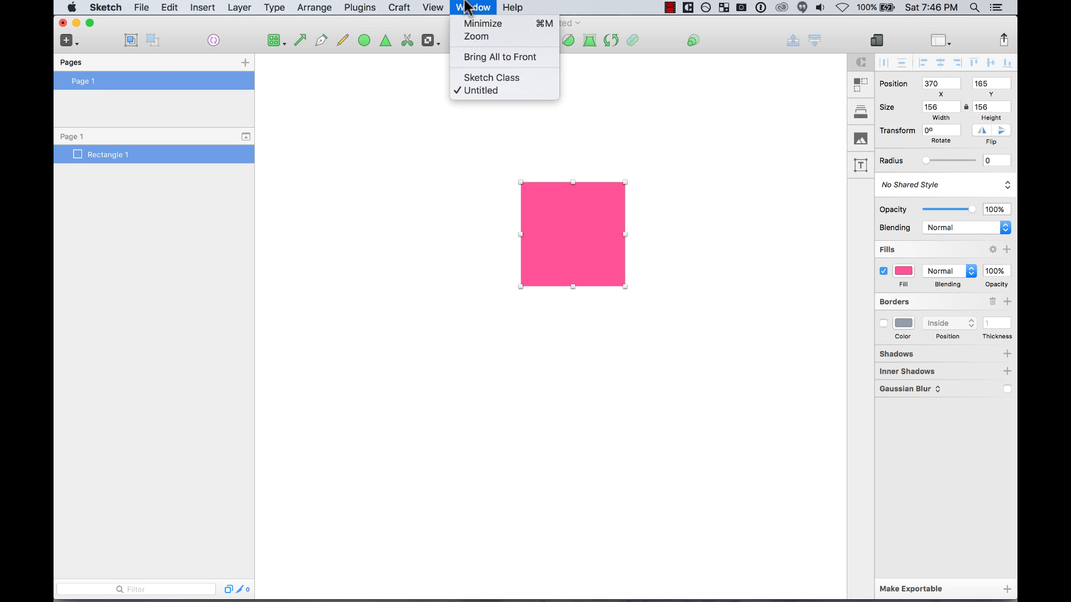
pyautogui.click(491, 77)
pyautogui.scroll(-5, 631, 363)
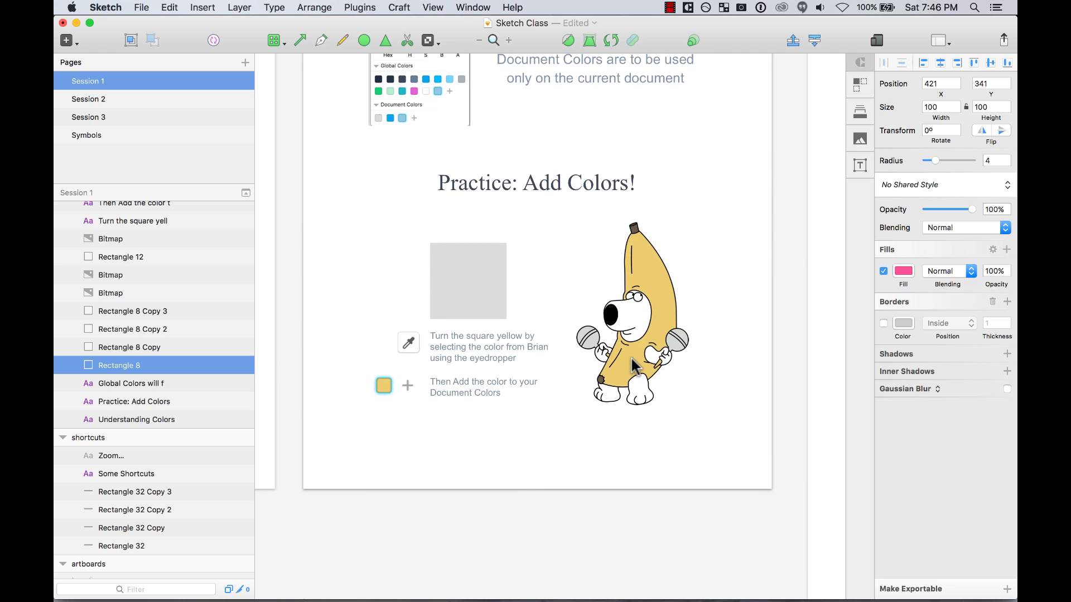
# - Recolour the practice square's fill from grey DADADA to blue-grey 7085B4
pyautogui.click(484, 306)
pyautogui.click(904, 272)
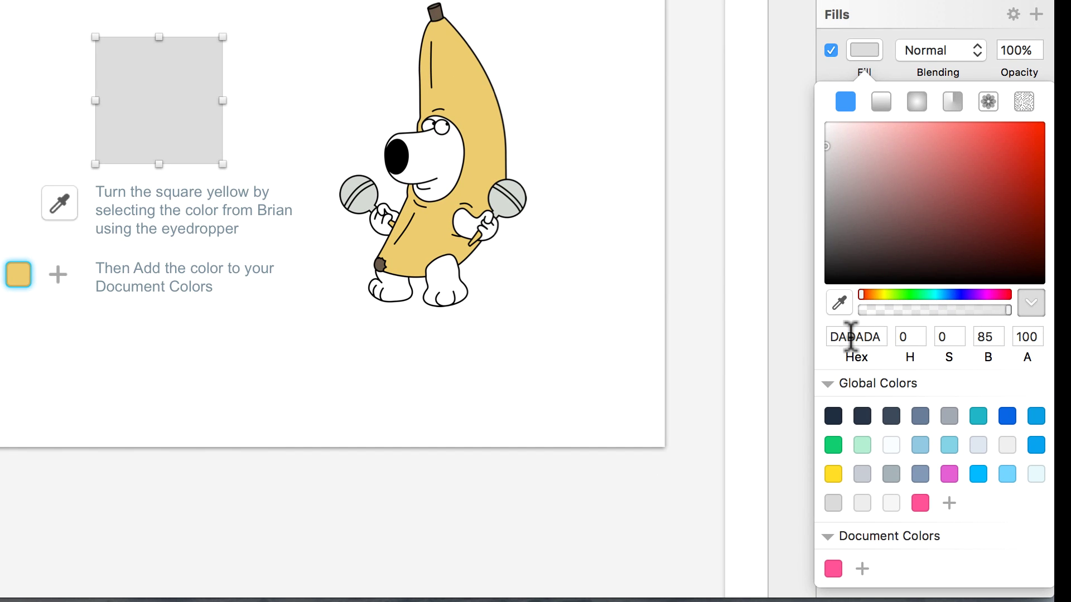
pyautogui.click(849, 337)
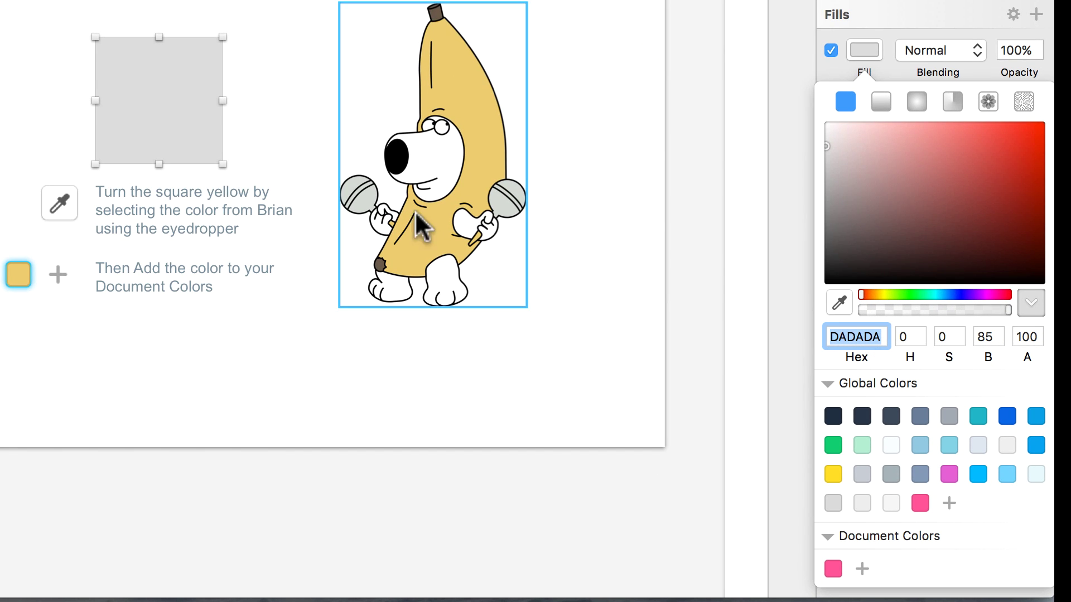
pyautogui.click(181, 73)
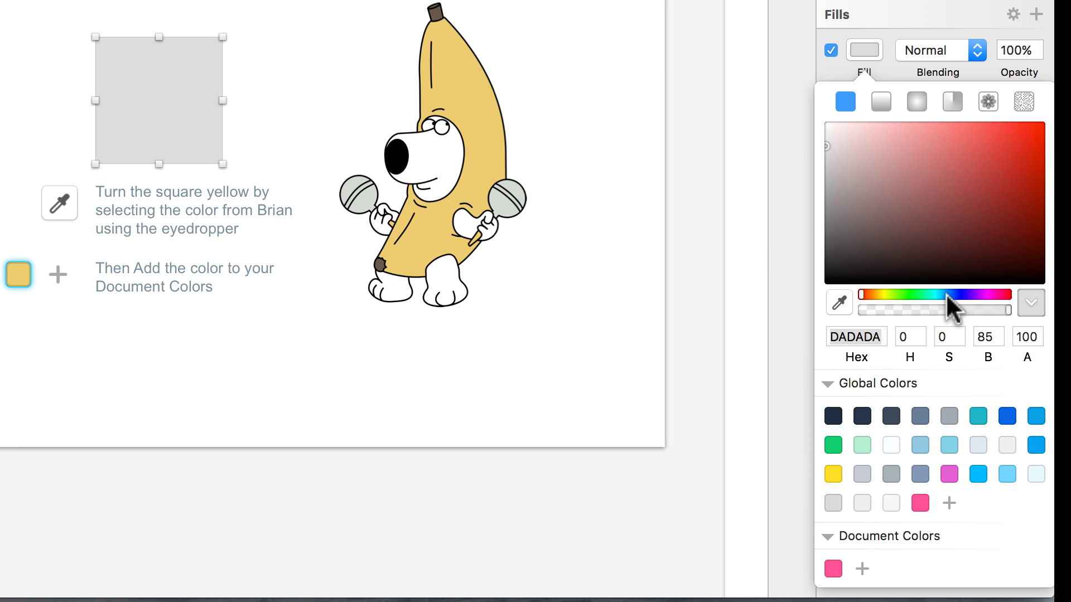
pyautogui.moveTo(901, 292); pyautogui.dragTo(953, 296)
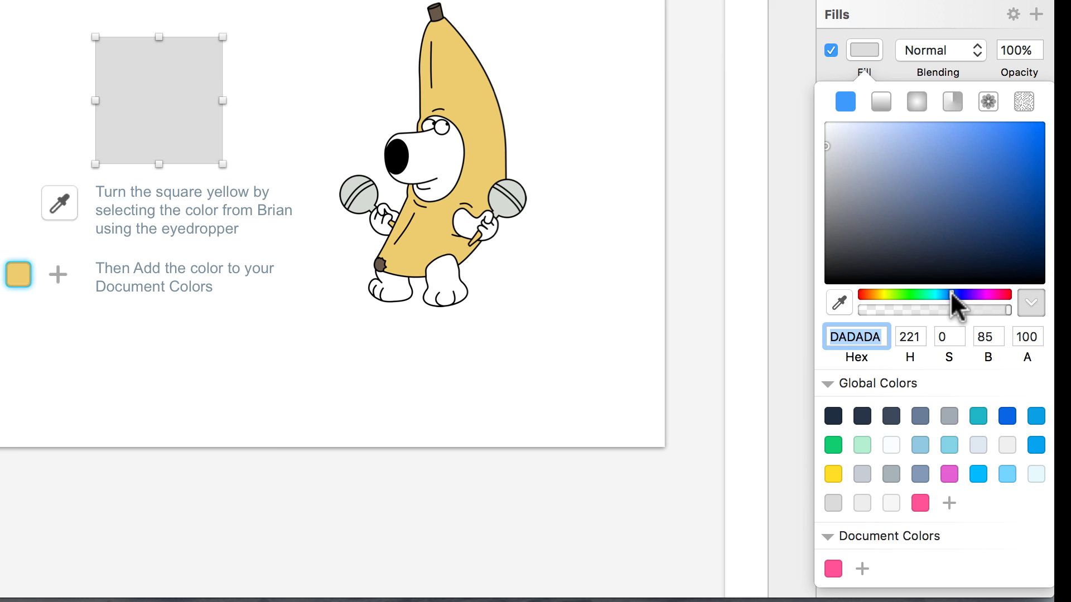
pyautogui.moveTo(889, 154); pyautogui.dragTo(908, 169)
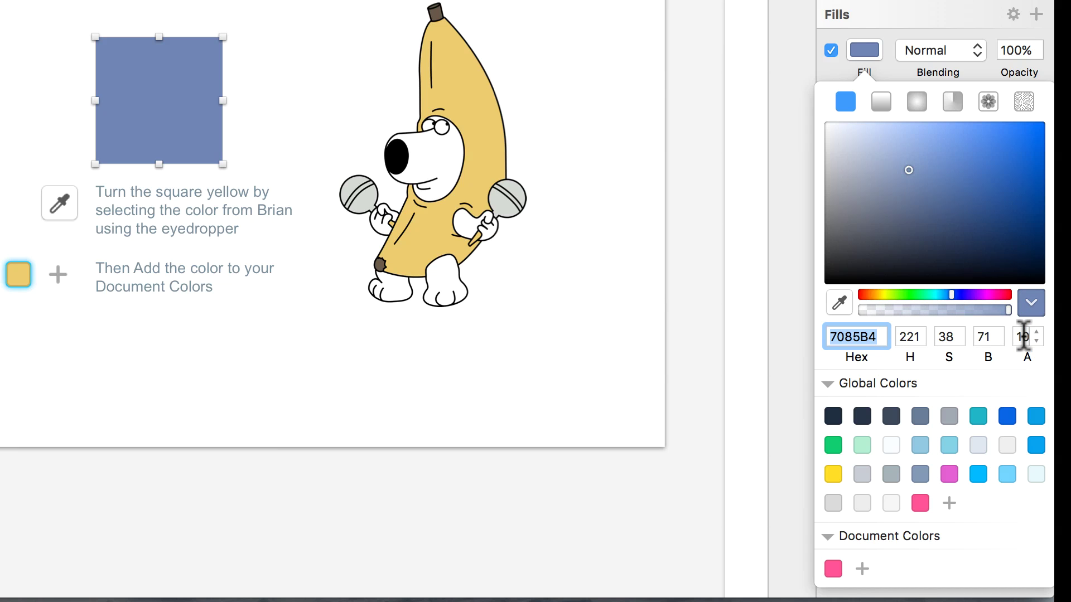
# - Set the square's fill opacity to 50% and move it onto the banana character's head
pyautogui.click(1024, 336)
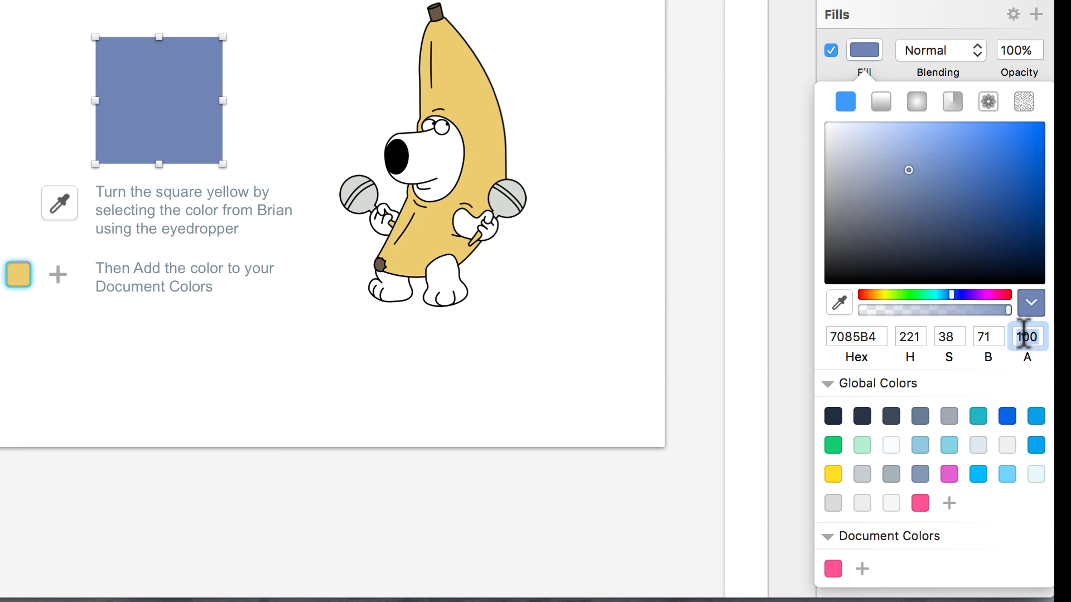
pyautogui.write('50')
pyautogui.press('Return')
pyautogui.moveTo(193, 109); pyautogui.dragTo(469, 75)
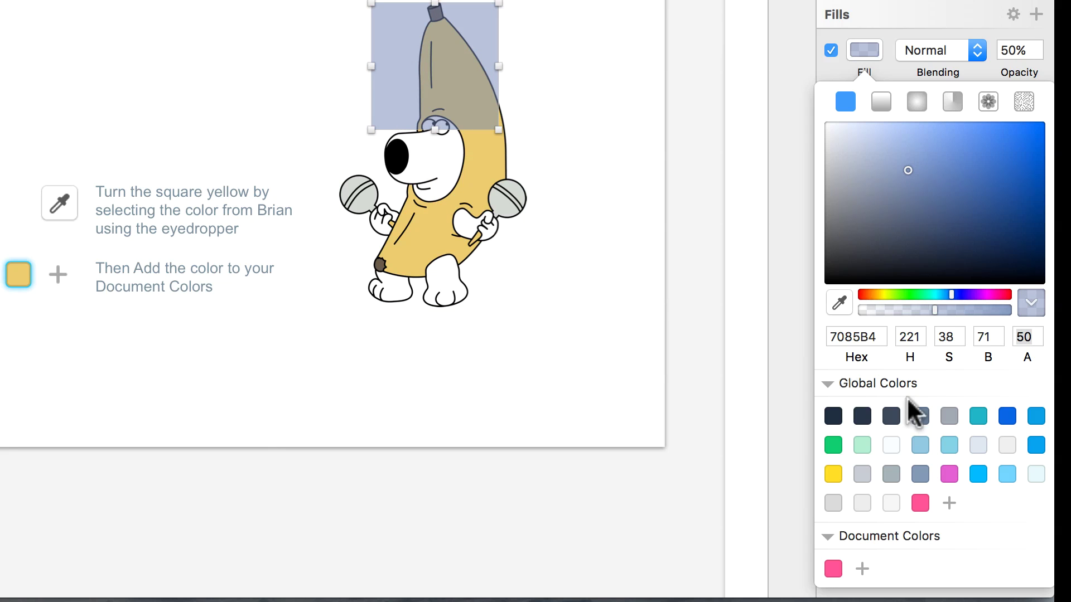
# - Restore fill alpha to 100 and view the colour as RGB 112, 134, 181 and HSB
pyautogui.click(1023, 337)
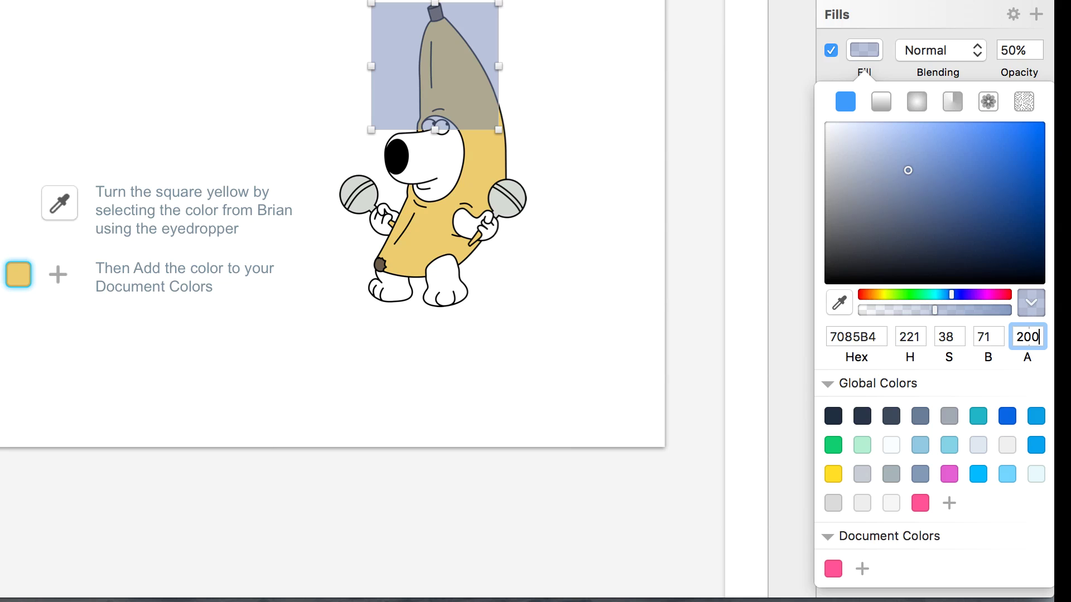
pyautogui.write('100')
pyautogui.press('Return')
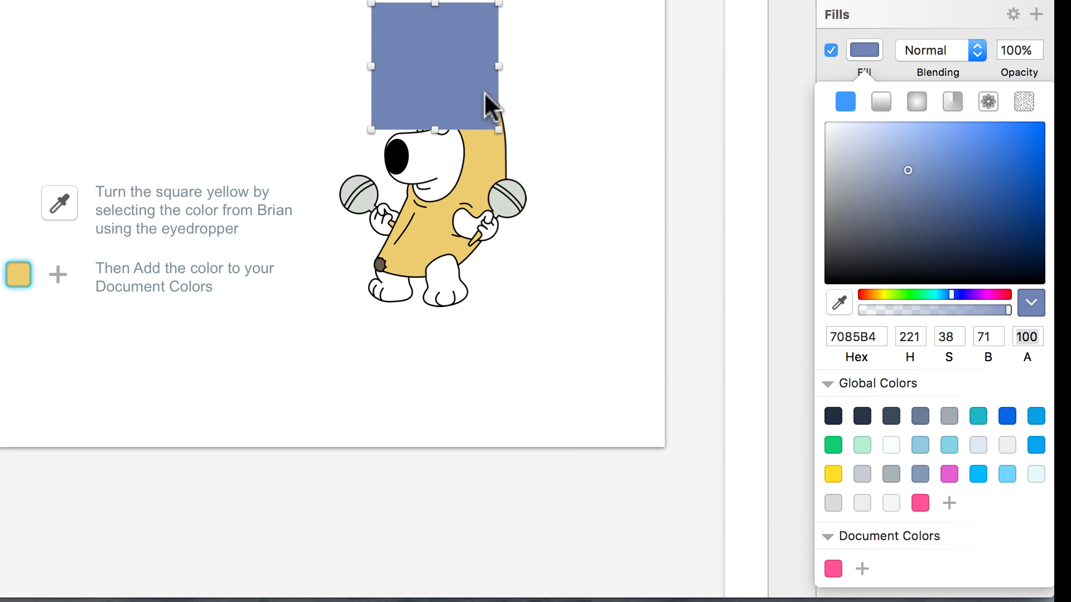
pyautogui.moveTo(488, 101); pyautogui.dragTo(506, 125)
pyautogui.moveTo(153, 154); pyautogui.dragTo(619, 446)
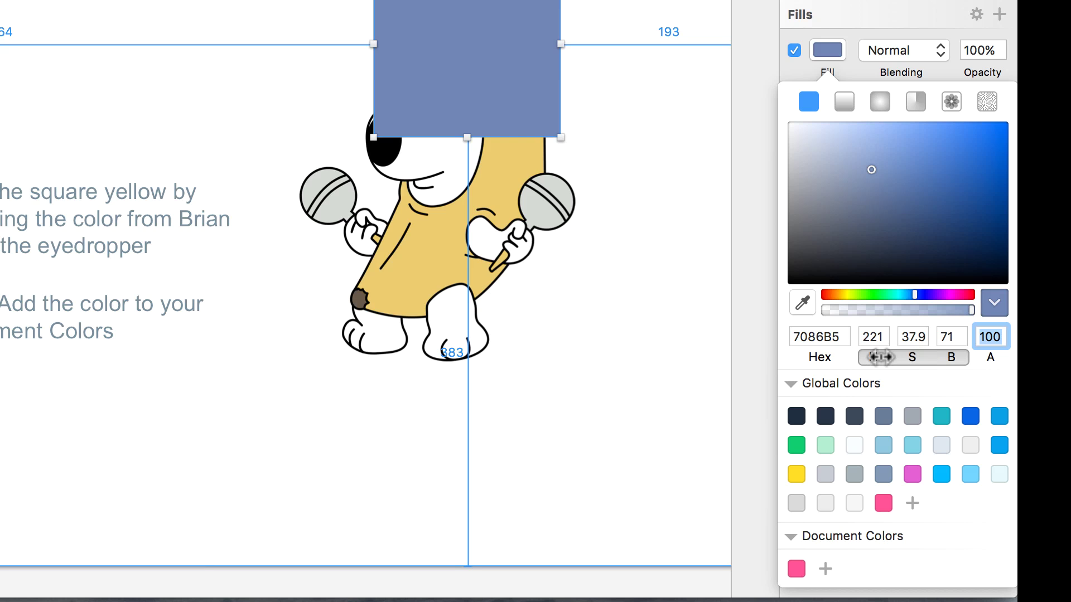
pyautogui.click(925, 358)
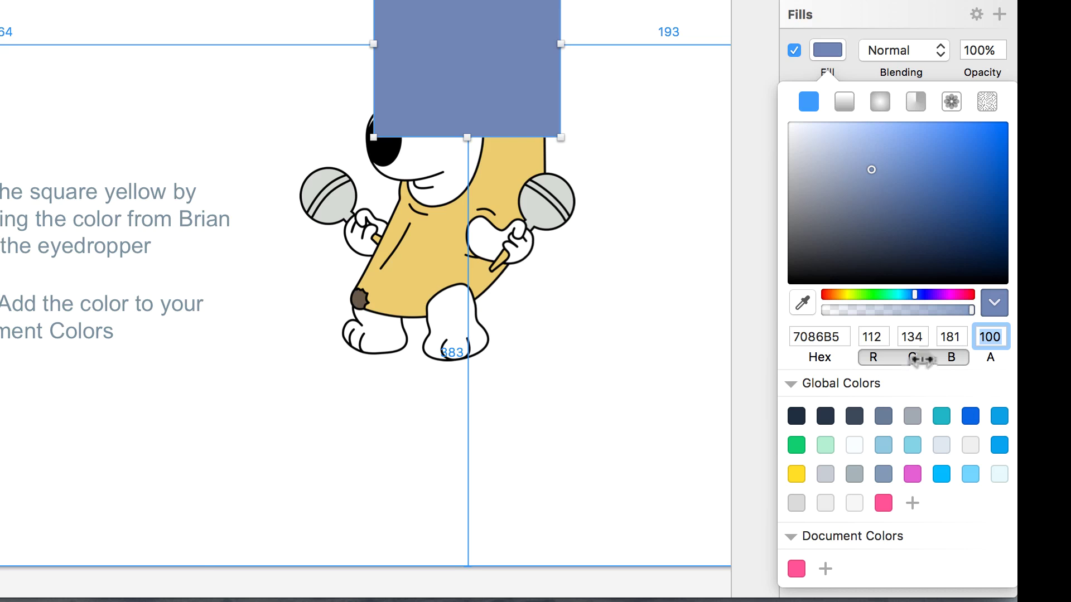
pyautogui.click(921, 357)
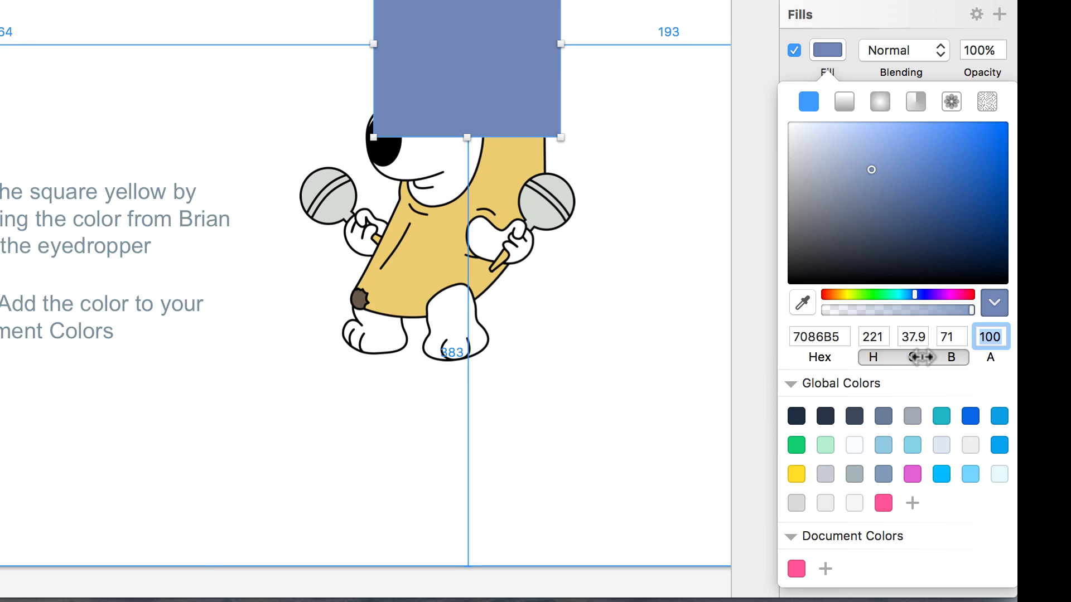
pyautogui.moveTo(547, 73); pyautogui.dragTo(95, 34)
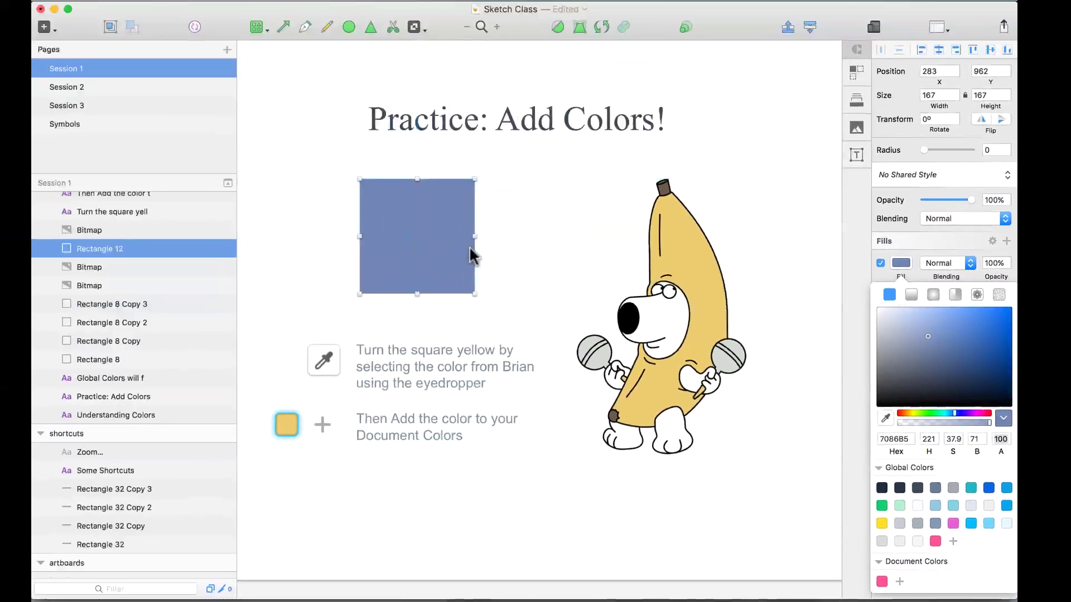
# - Try linear and radial gradient fills, centring and shrinking the radial gradient inside the square
pyautogui.click(106, 8)
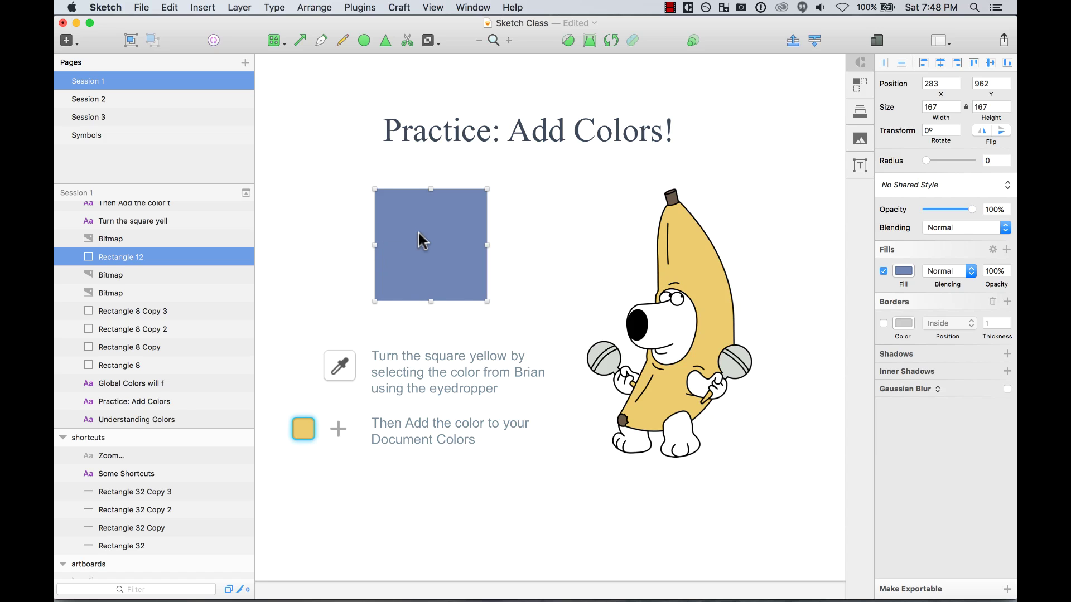
pyautogui.click(542, 234)
pyautogui.click(452, 246)
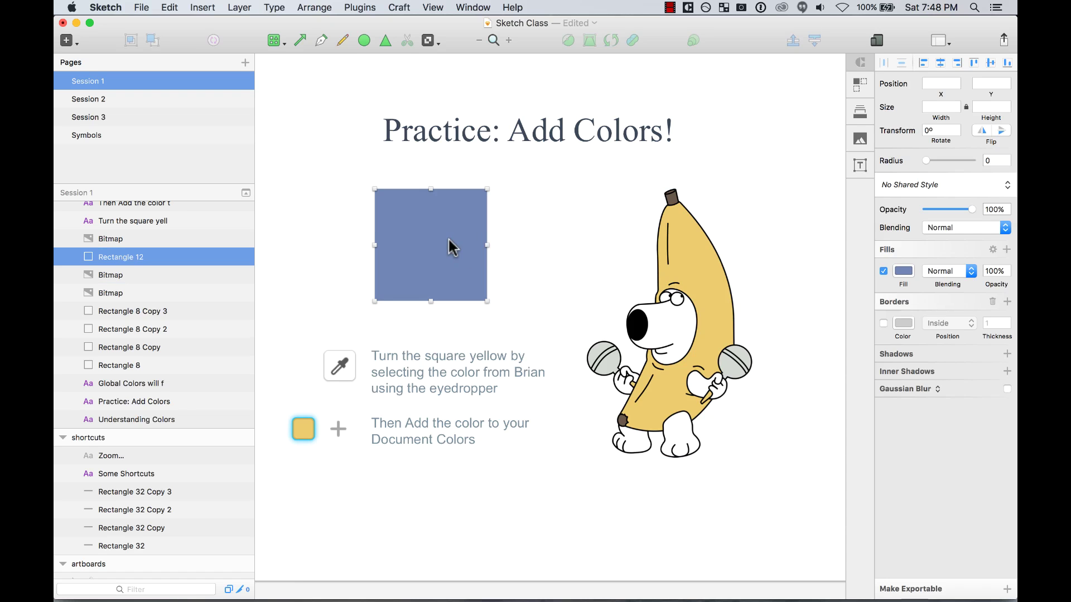
pyautogui.click(903, 272)
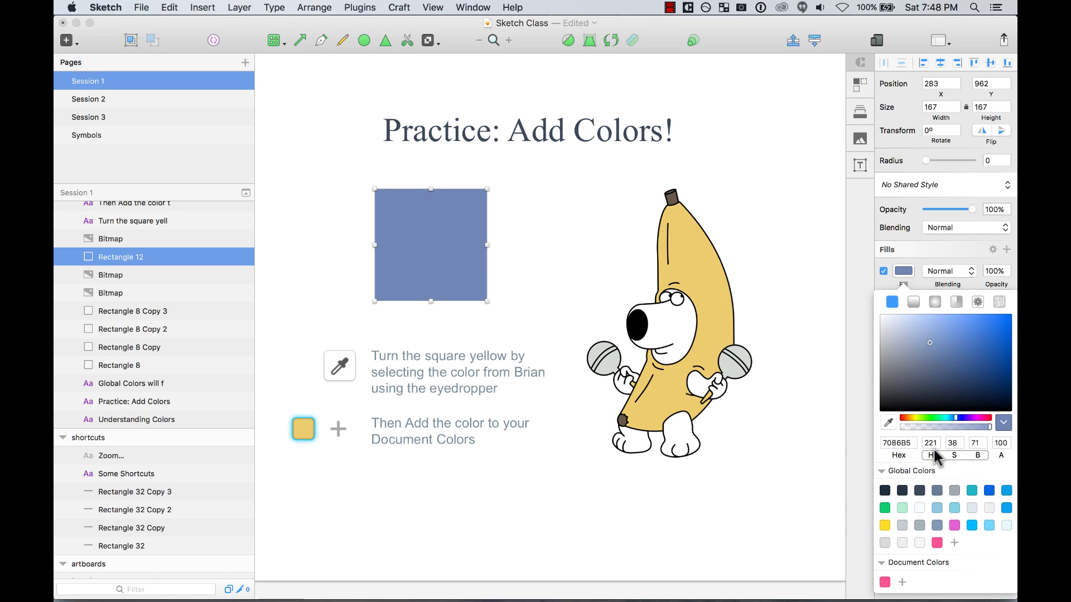
pyautogui.click(915, 305)
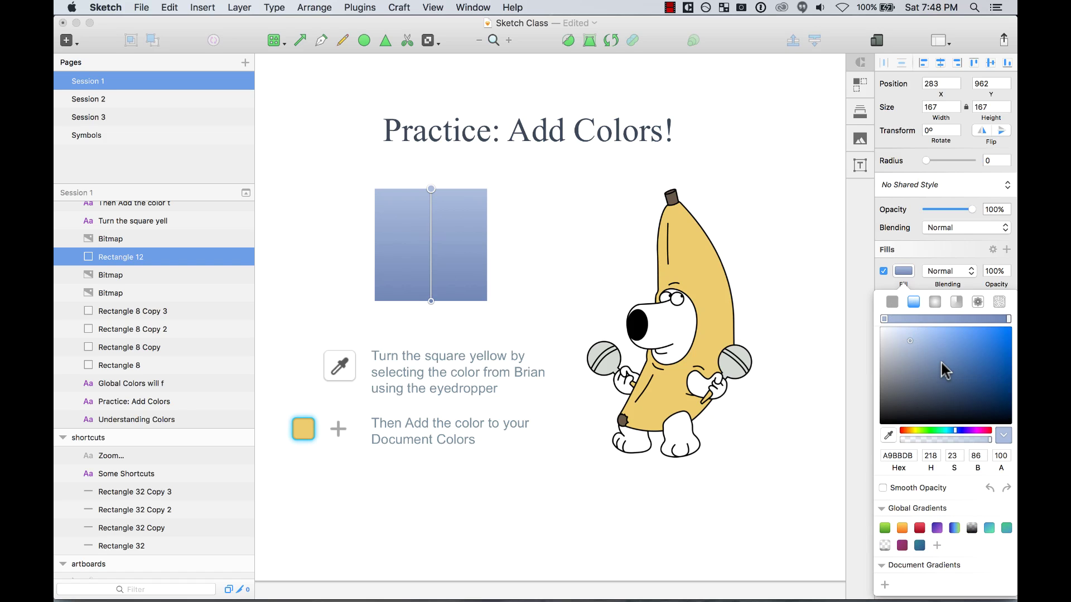
pyautogui.click(935, 303)
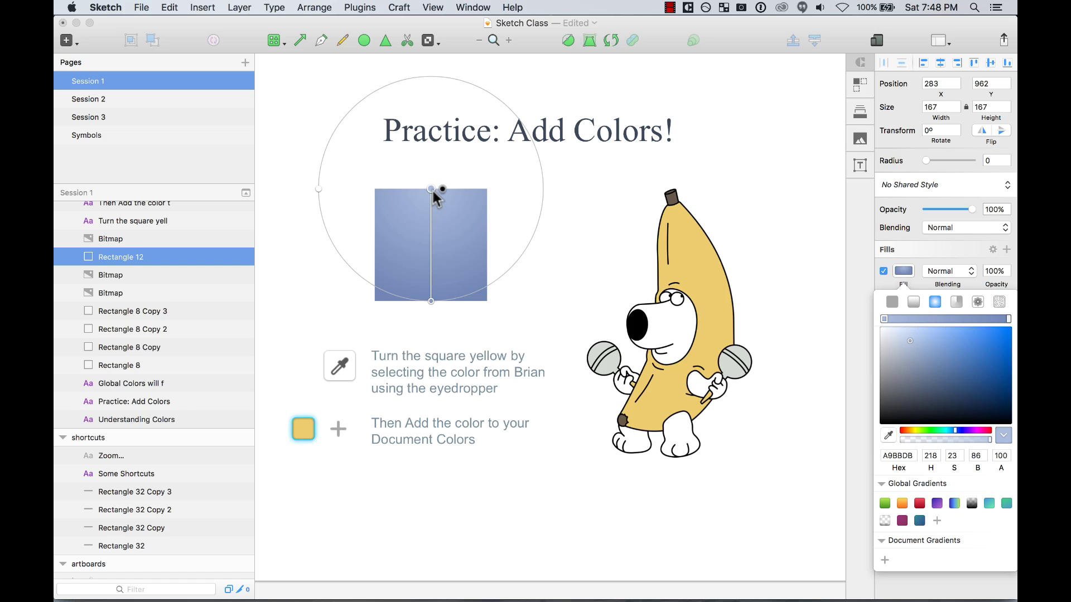
pyautogui.moveTo(431, 189); pyautogui.dragTo(426, 235)
pyautogui.moveTo(427, 347); pyautogui.dragTo(427, 293)
# - Edit the gradient stops to dark and bright green, then switch to a checkerboard pattern fill
pyautogui.moveTo(880, 318); pyautogui.dragTo(986, 371)
pyautogui.click(1007, 318)
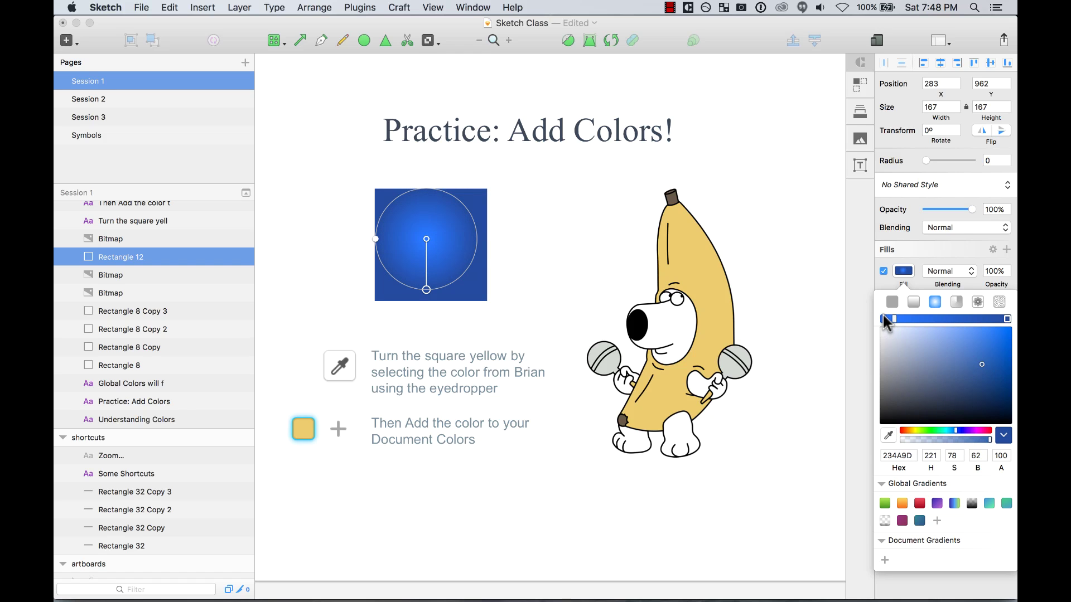
pyautogui.moveTo(426, 243); pyautogui.dragTo(426, 248)
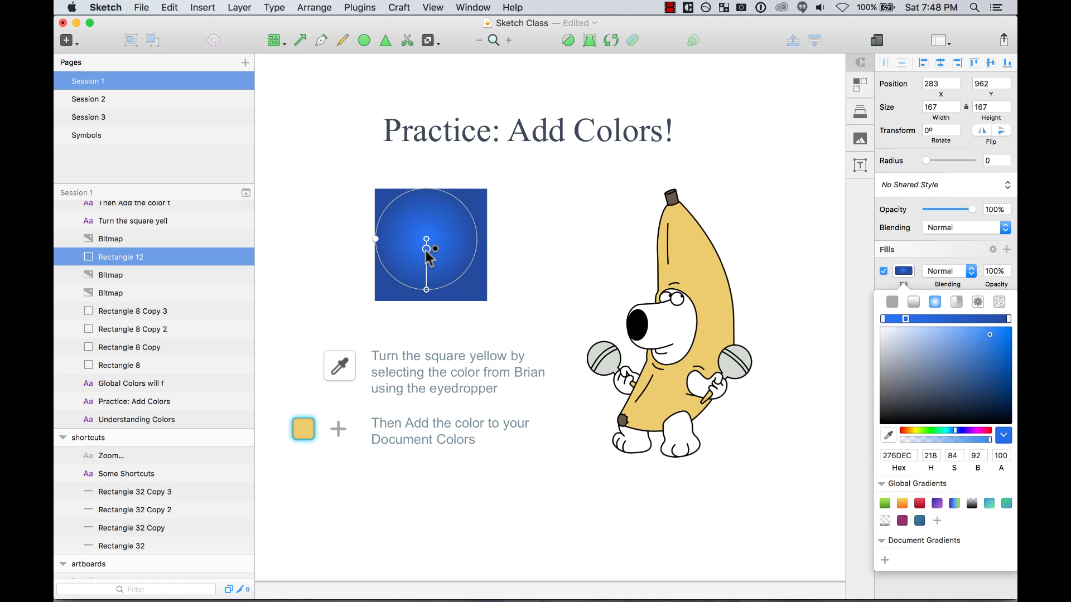
pyautogui.moveTo(907, 320); pyautogui.dragTo(948, 320)
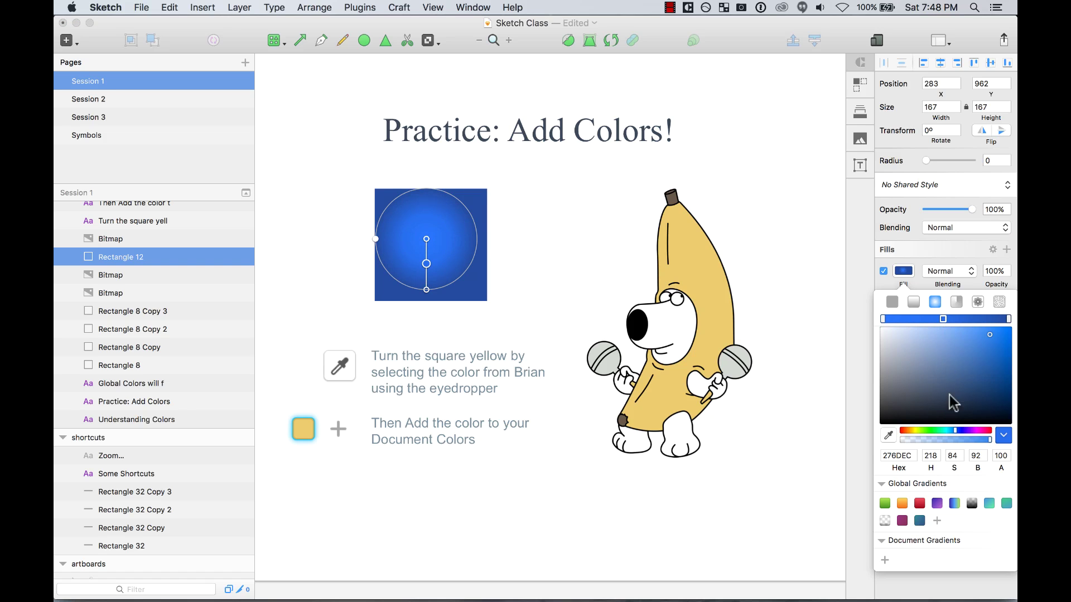
pyautogui.click(931, 431)
pyautogui.moveTo(971, 370); pyautogui.dragTo(953, 352)
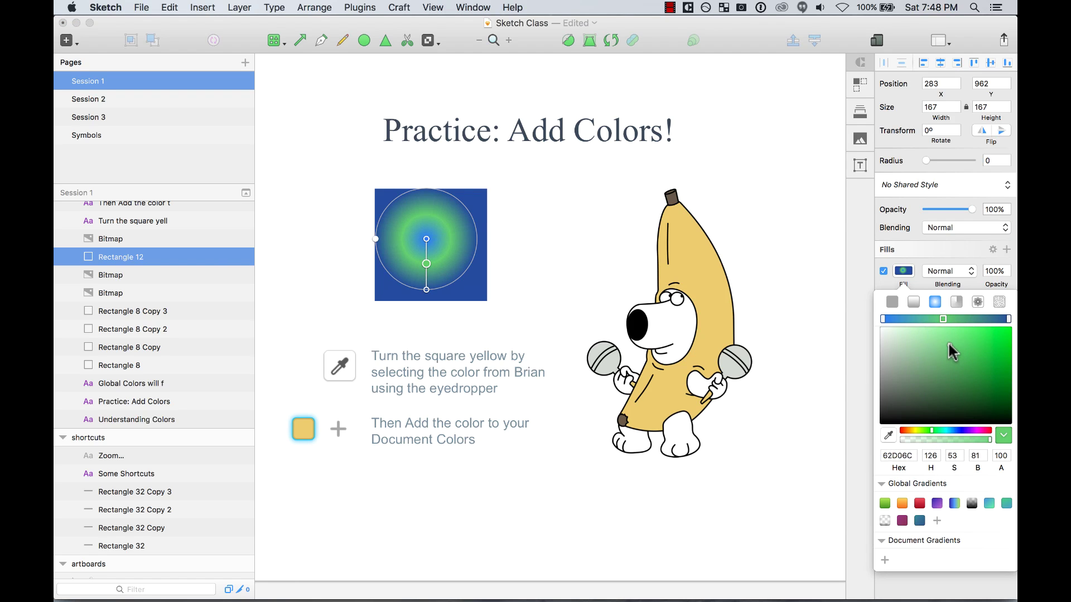
pyautogui.click(913, 302)
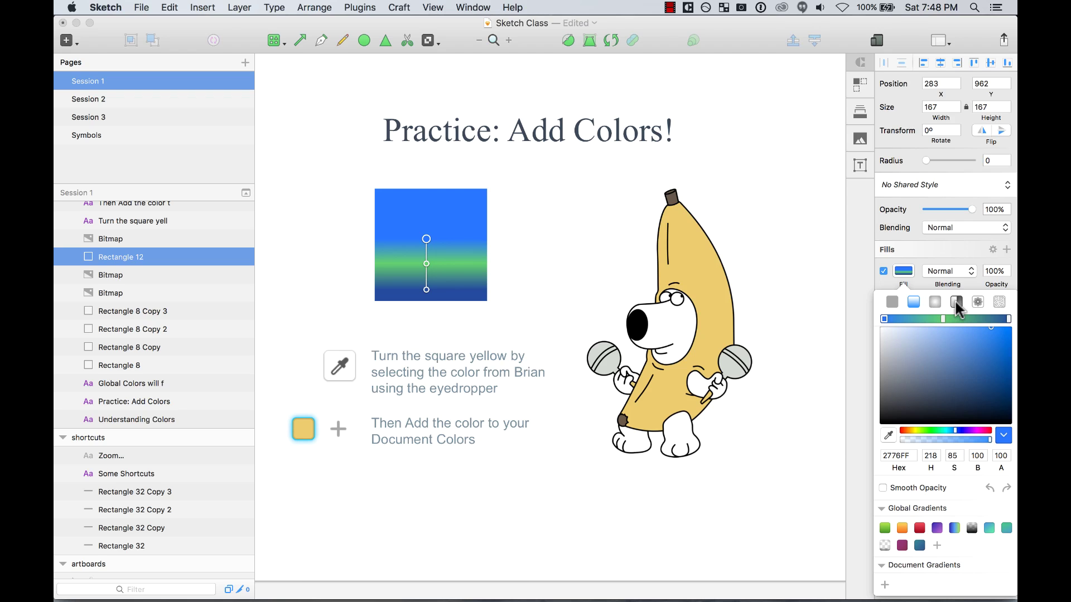
pyautogui.click(978, 304)
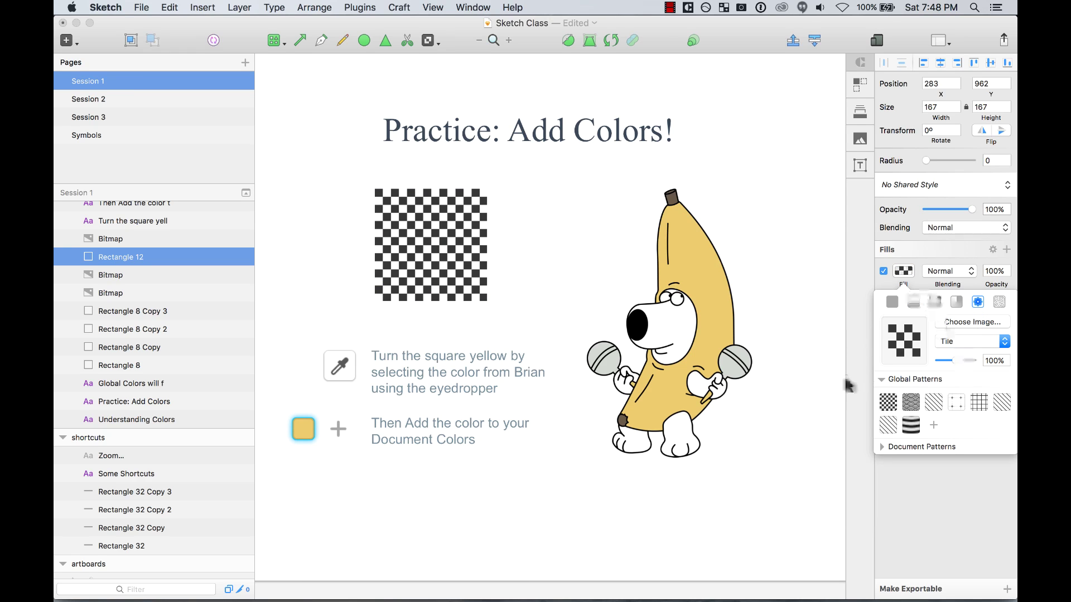
# - Inspect the banana image's context menu, dismiss it, and reselect the checkerboard Rectangle 12
pyautogui.click(426, 250)
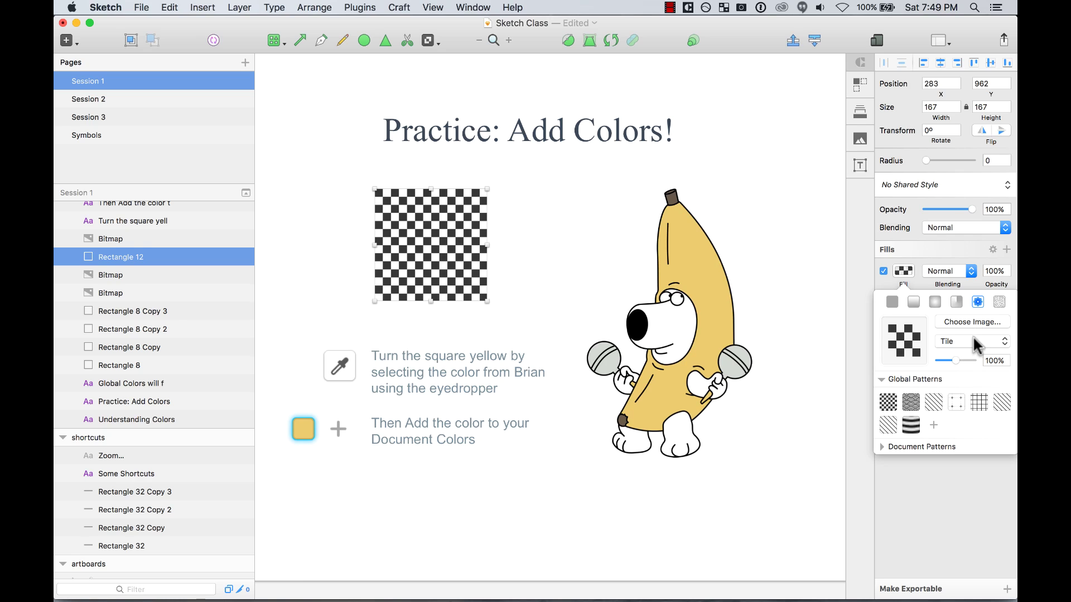
pyautogui.click(753, 247)
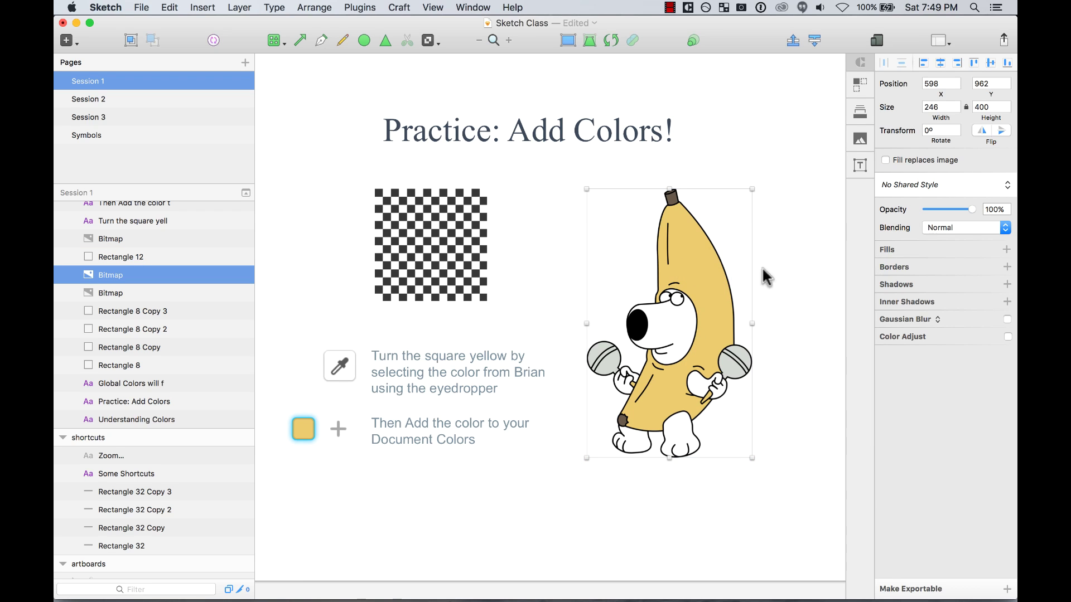
pyautogui.rightClick(702, 286)
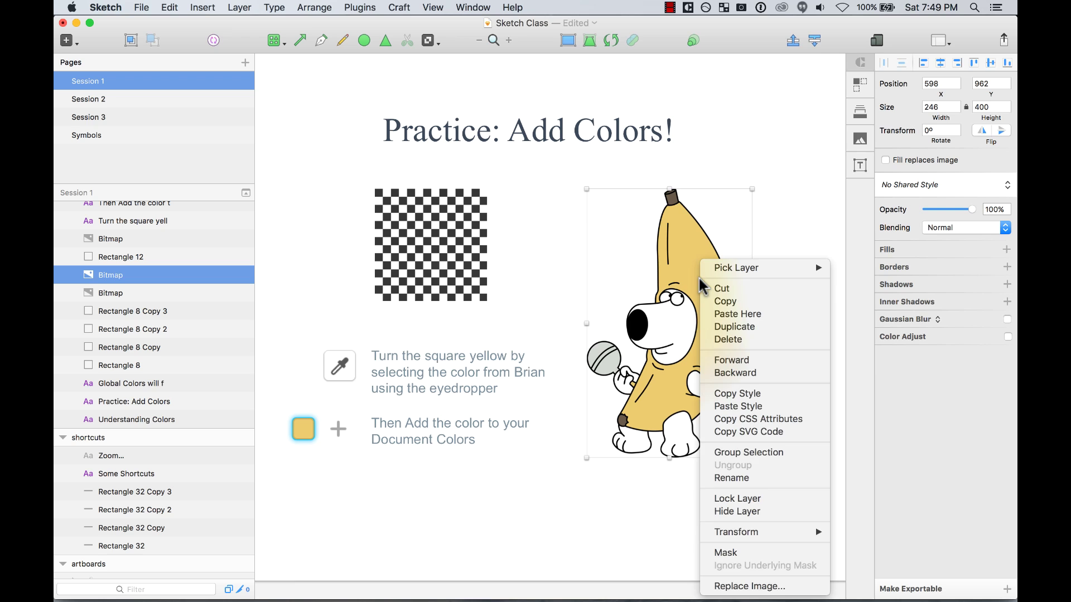
pyautogui.click(474, 229)
pyautogui.click(477, 226)
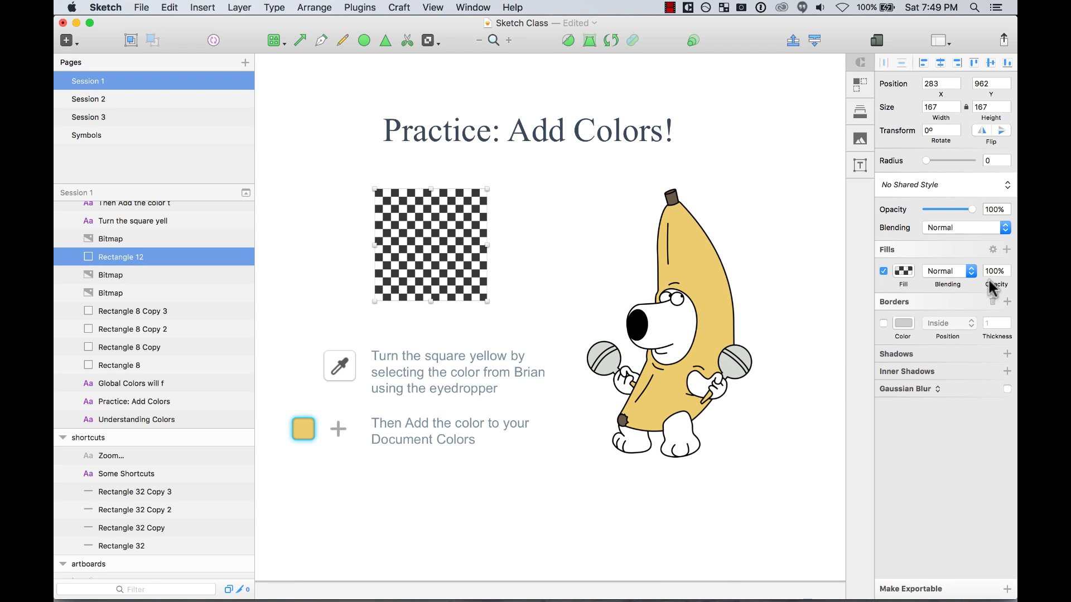
# - Choose chicken burrito.jpg from Downloads as the square's image fill, previewing it first
pyautogui.click(905, 271)
pyautogui.click(972, 322)
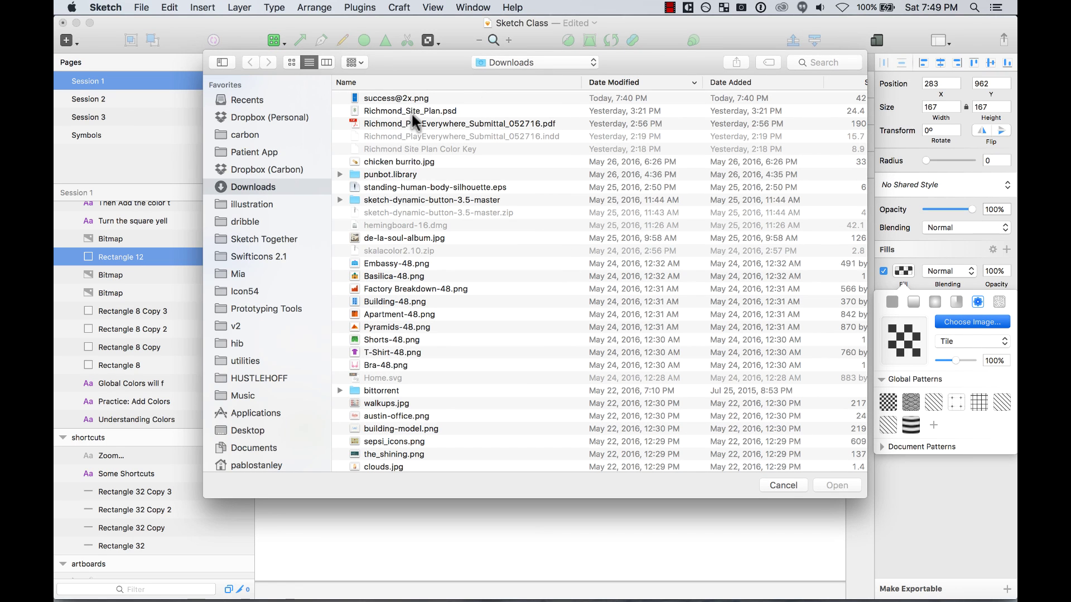
pyautogui.click(434, 162)
pyautogui.press('space')
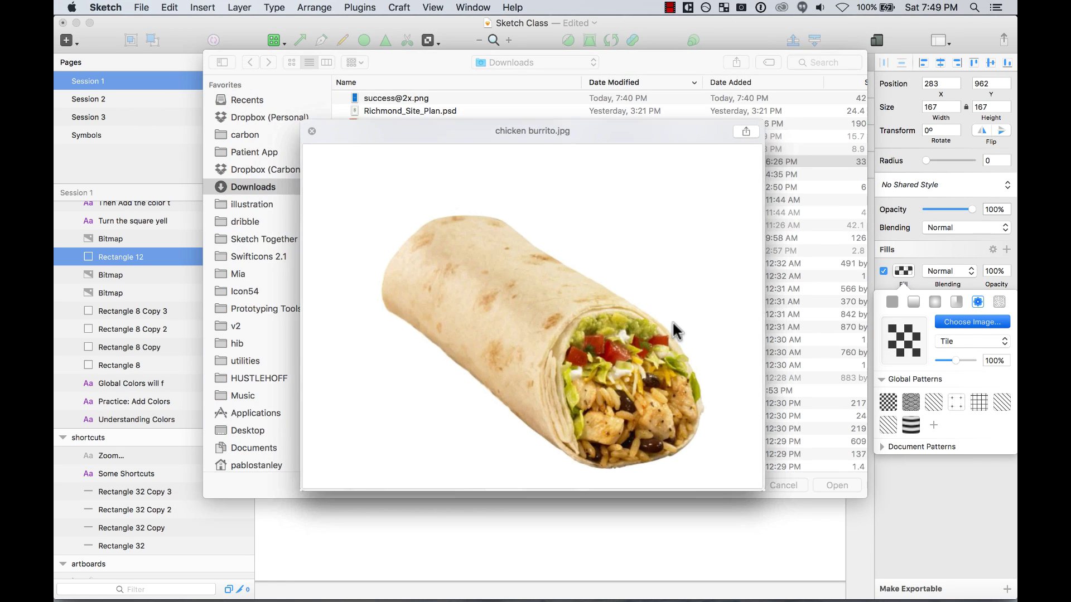
pyautogui.press('space')
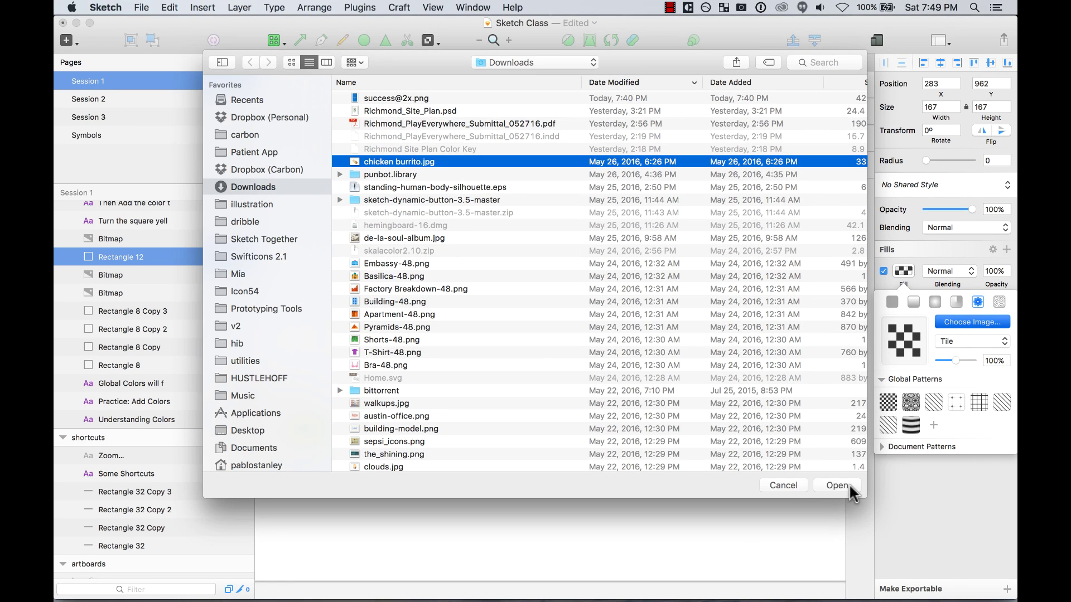
pyautogui.click(847, 487)
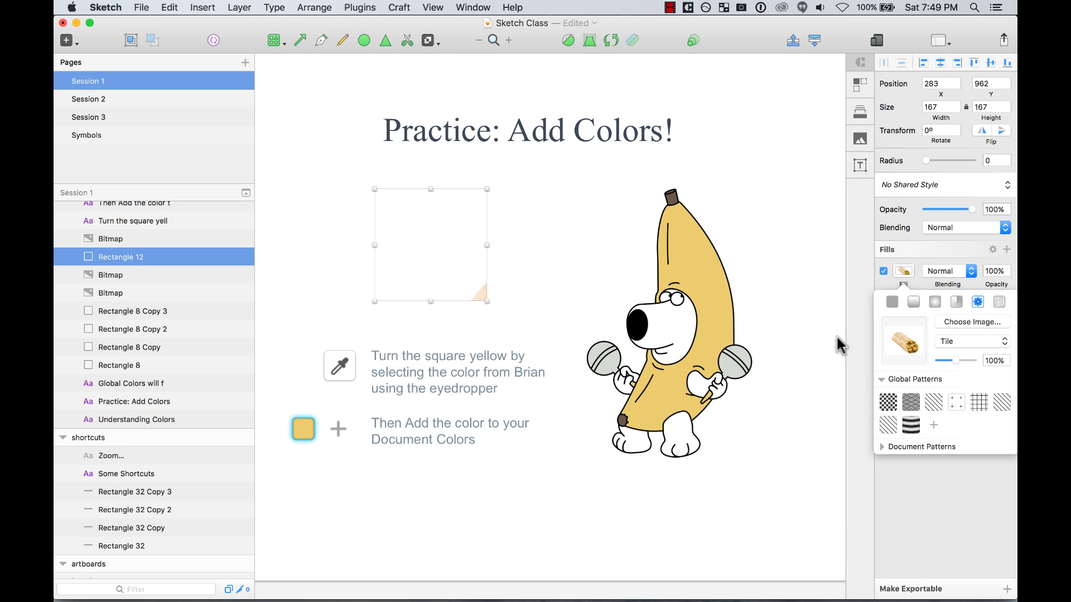
# - Set the burrito image to fill the square and close the image fill settings
pyautogui.click(969, 348)
pyautogui.click(973, 334)
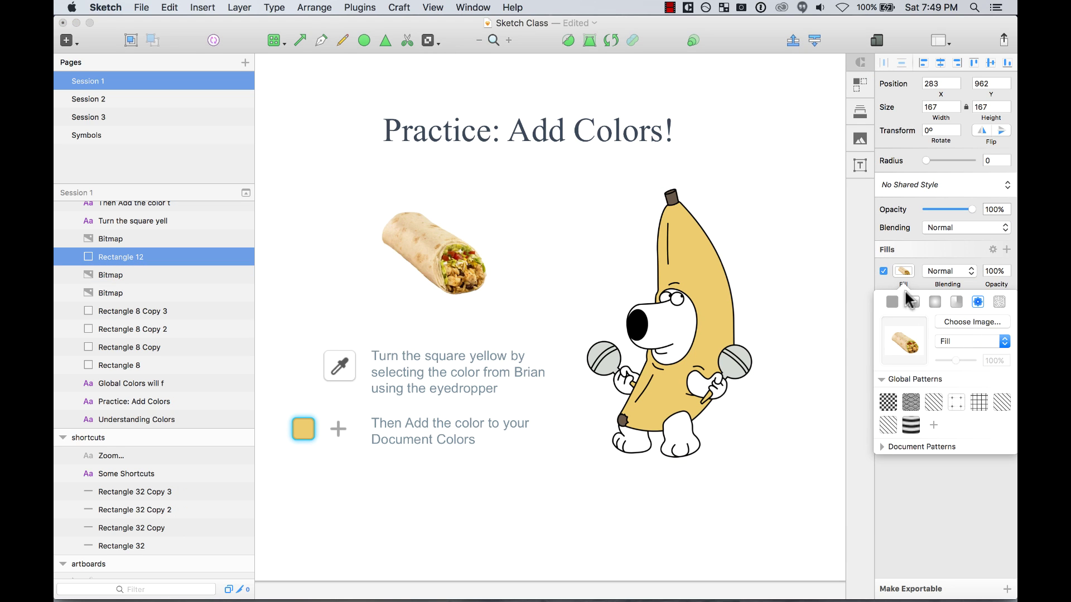
pyautogui.click(445, 242)
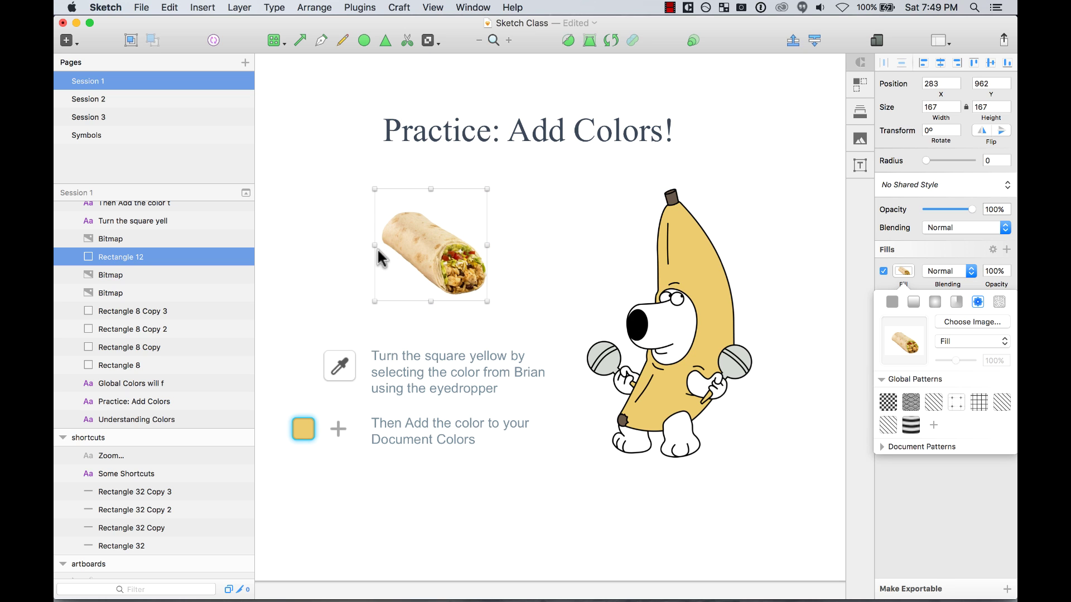
pyautogui.moveTo(488, 301)
pyautogui.mouseDown()
pyautogui.moveTo(532, 347)
pyautogui.moveTo(487, 302)
pyautogui.mouseUp()
pyautogui.click(959, 506)
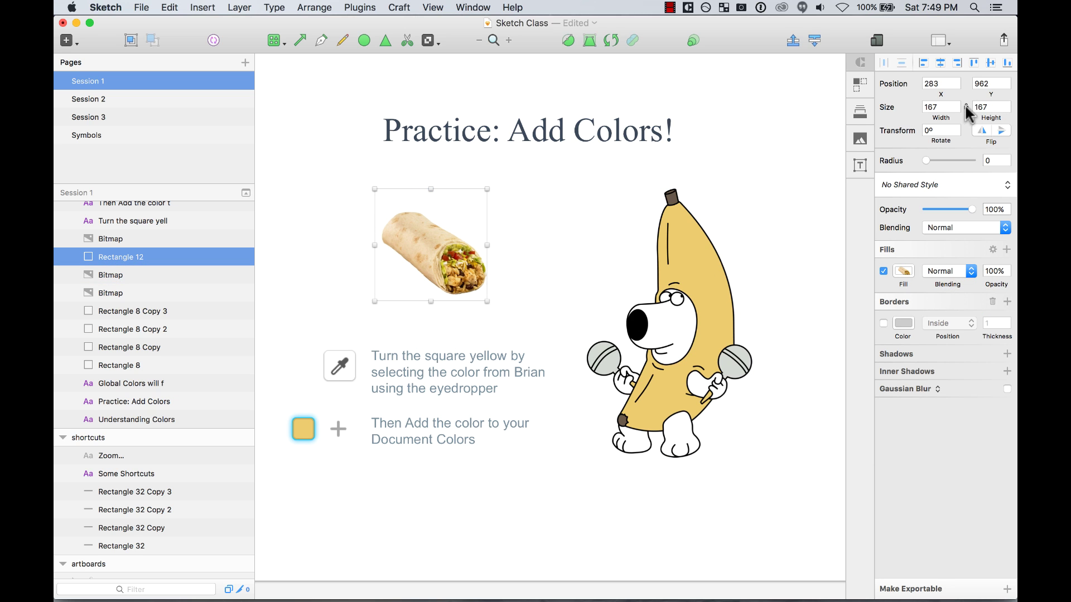
# - Resize the burrito rectangle to 264 × 205
pyautogui.moveTo(487, 245); pyautogui.dragTo(570, 248)
pyautogui.moveTo(475, 303); pyautogui.dragTo(482, 325)
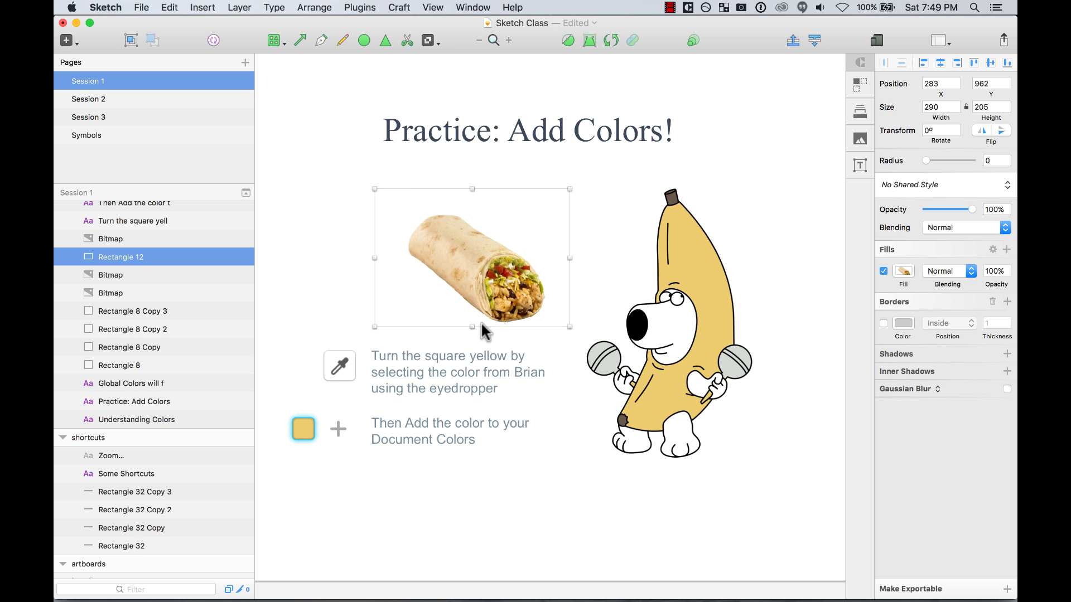
pyautogui.moveTo(570, 256)
pyautogui.mouseDown()
pyautogui.moveTo(470, 263)
pyautogui.moveTo(552, 257)
pyautogui.mouseUp()
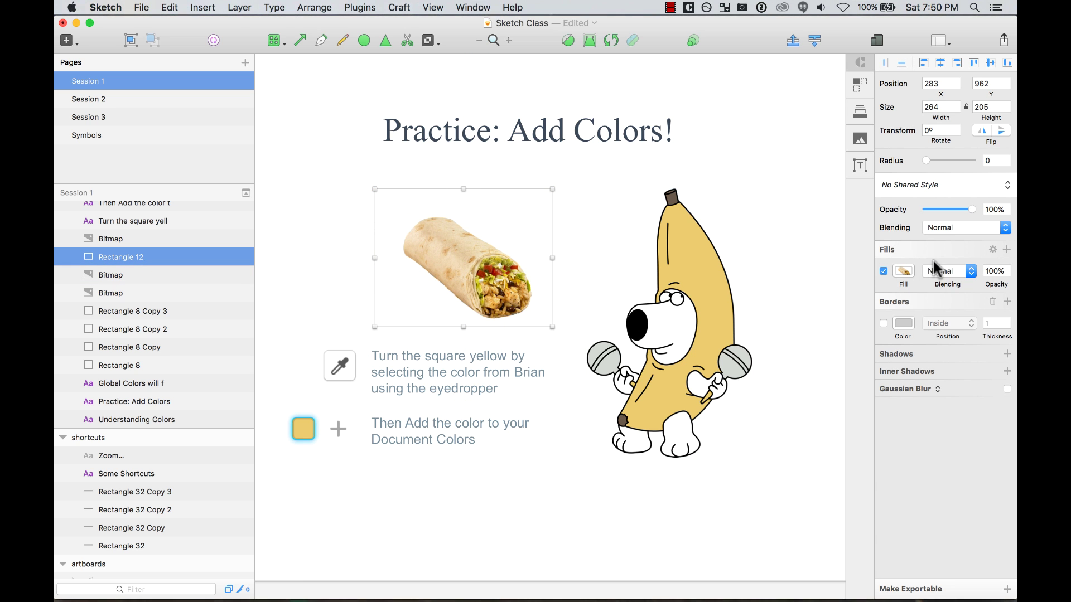
# - Zoom out and pan the canvas to locate the Graphic Styles artboard
pyautogui.press('super+minus')
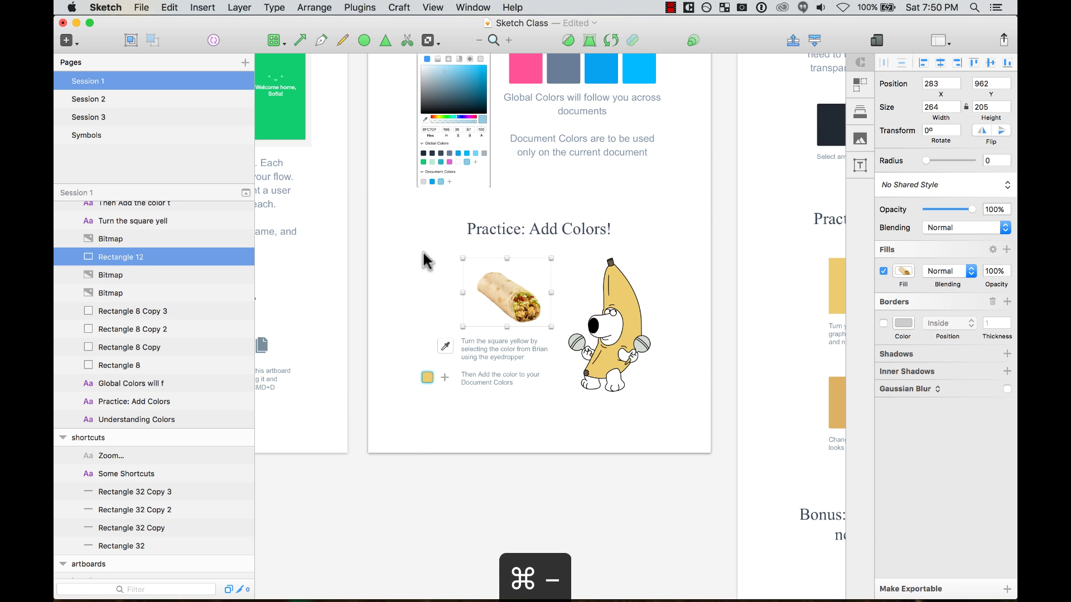
pyautogui.hscroll(5, 423, 250)
pyautogui.scroll(5, 422, 249)
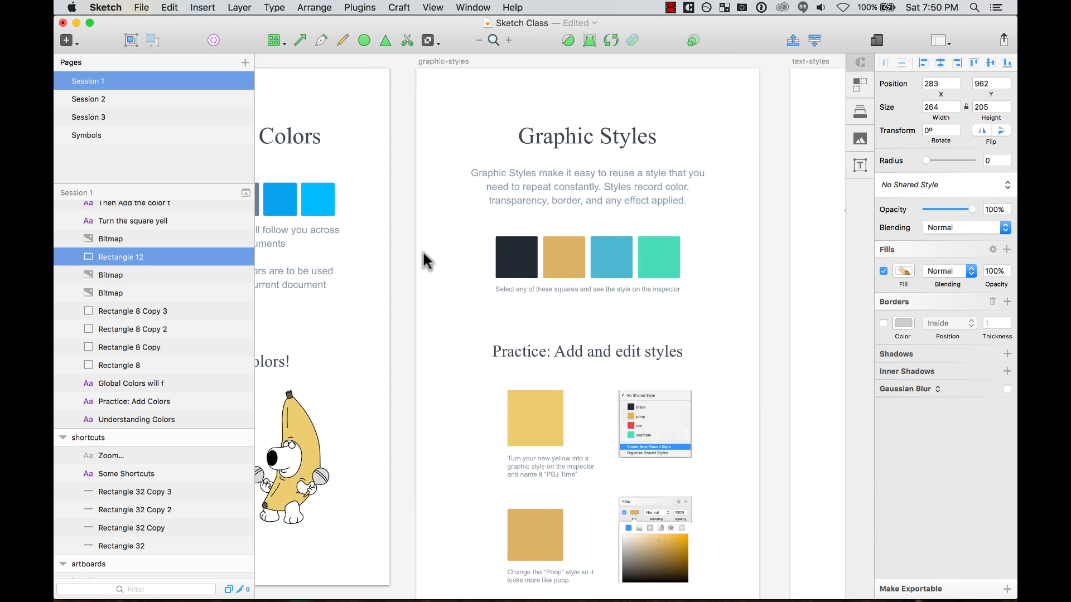
pyautogui.hscroll(-3, 422, 250)
pyautogui.click(612, 346)
pyautogui.hscroll(10, 612, 346)
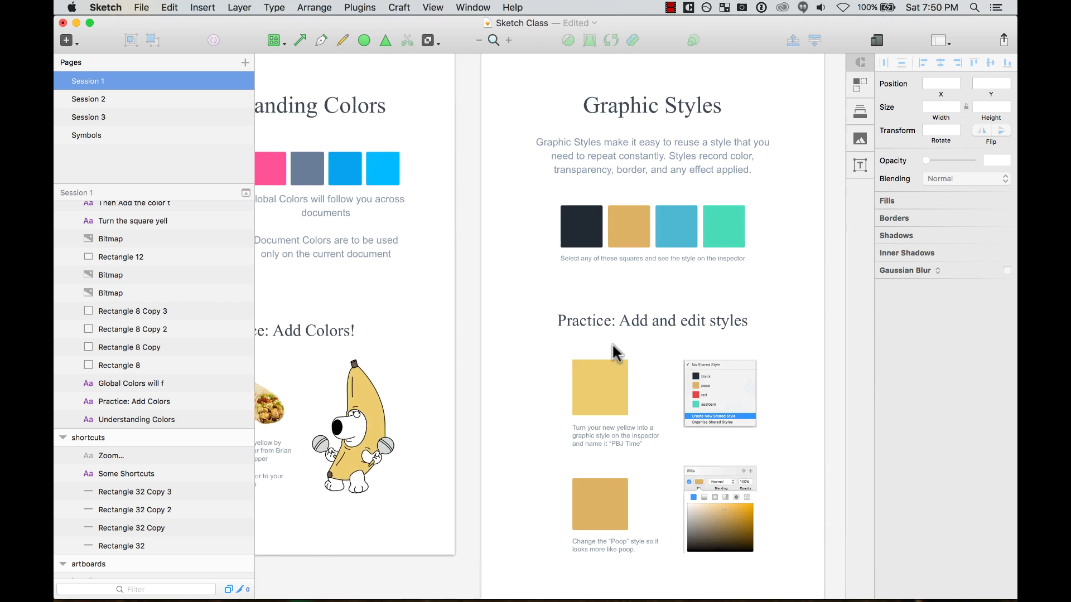
# - Zoom into the Graphic Styles artboard and select the dark square to inspect its 'black' style
pyautogui.press('z')
pyautogui.moveTo(375, 78); pyautogui.dragTo(696, 346)
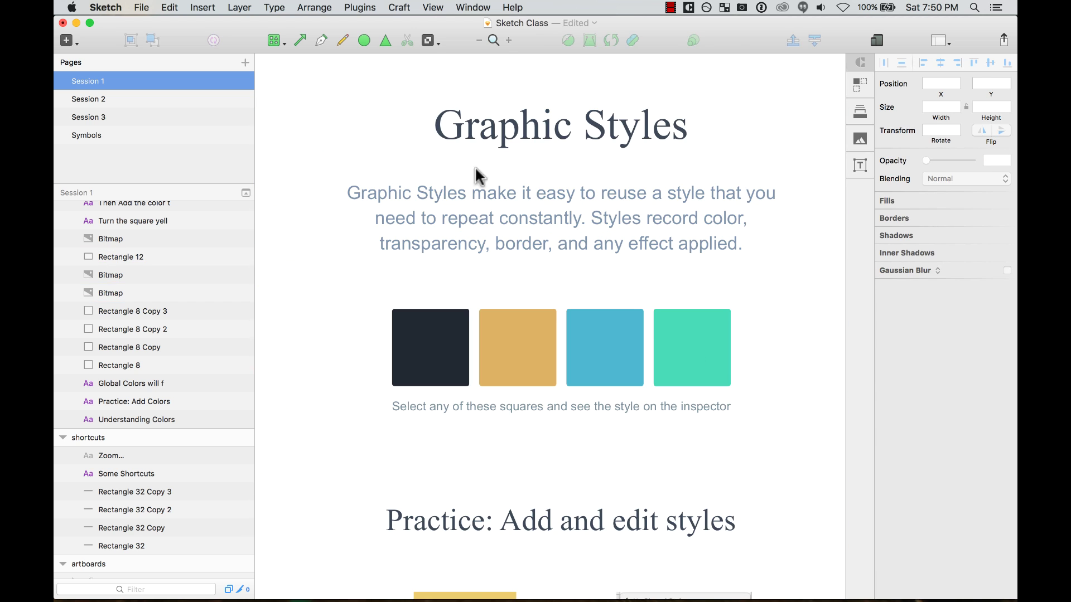
pyautogui.click(337, 133)
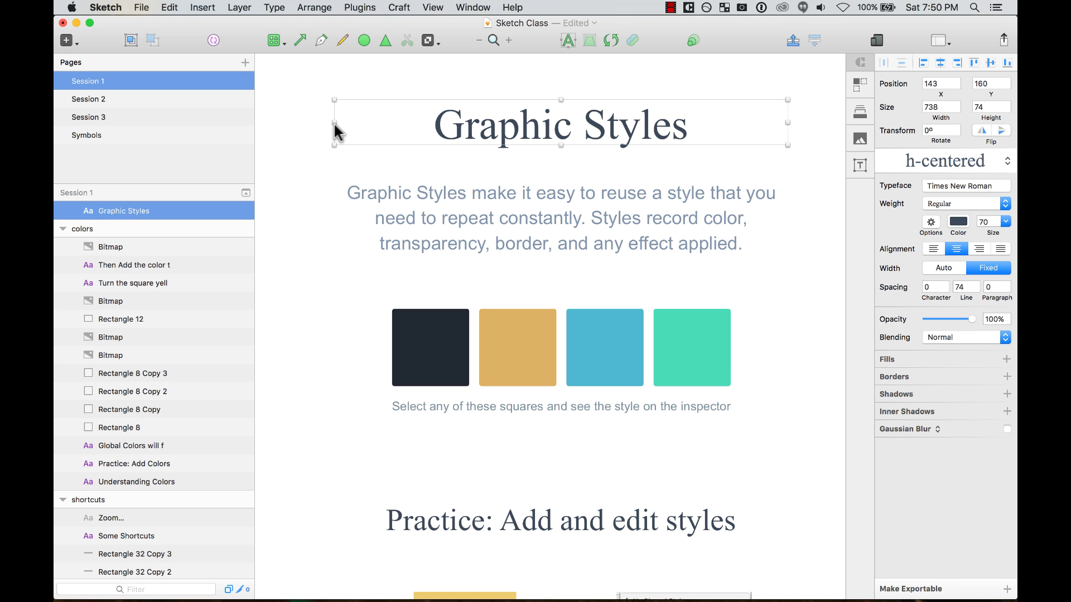
pyautogui.click(430, 314)
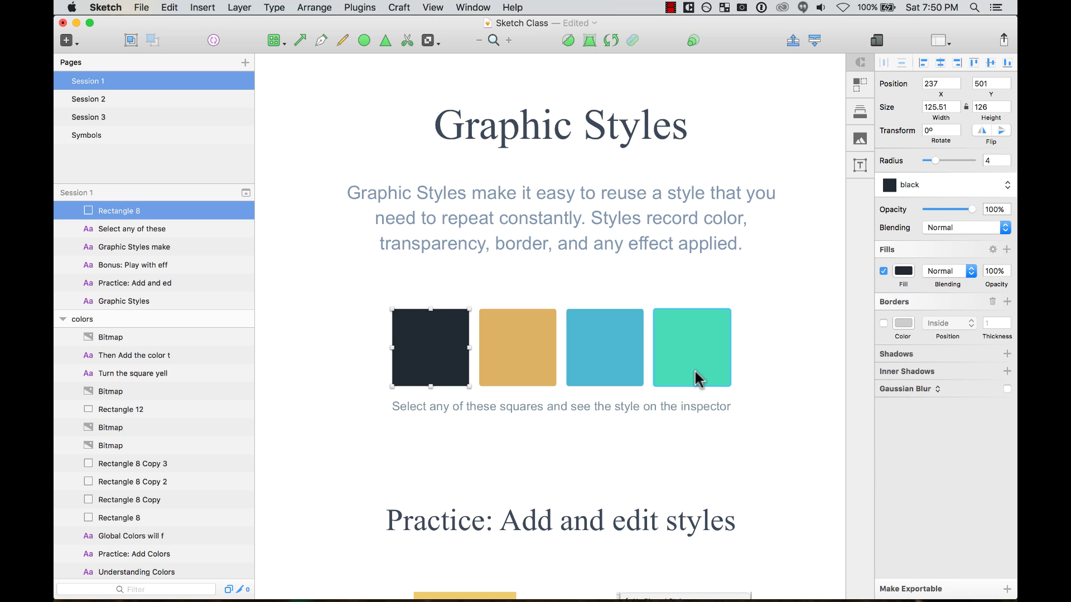
# - Change the third square's fill from blue to red D14E73, overriding its 'red' shared style
pyautogui.click(928, 188)
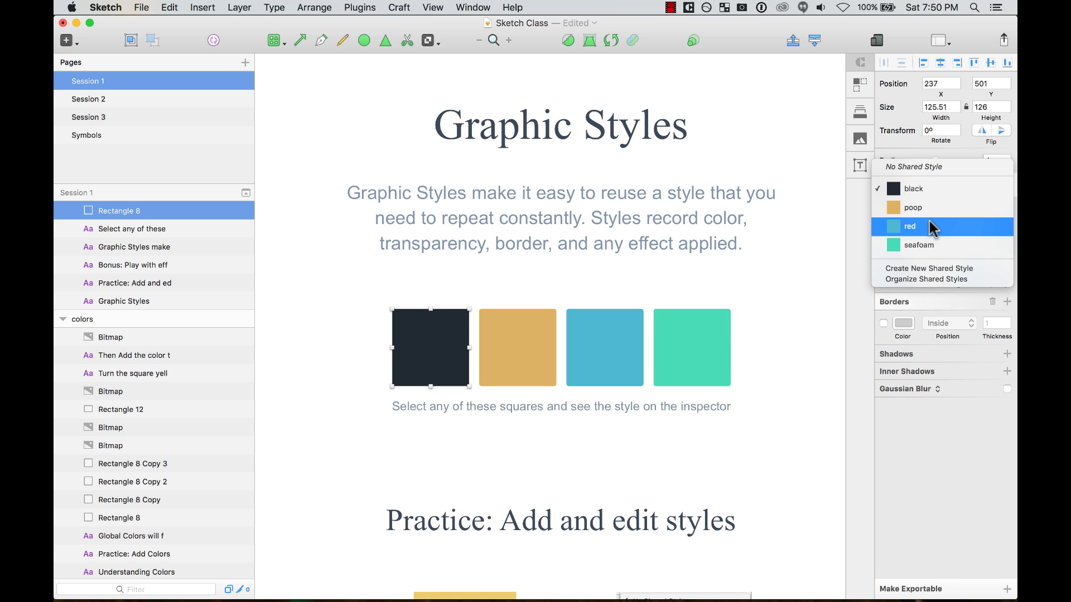
pyautogui.click(709, 365)
pyautogui.click(617, 373)
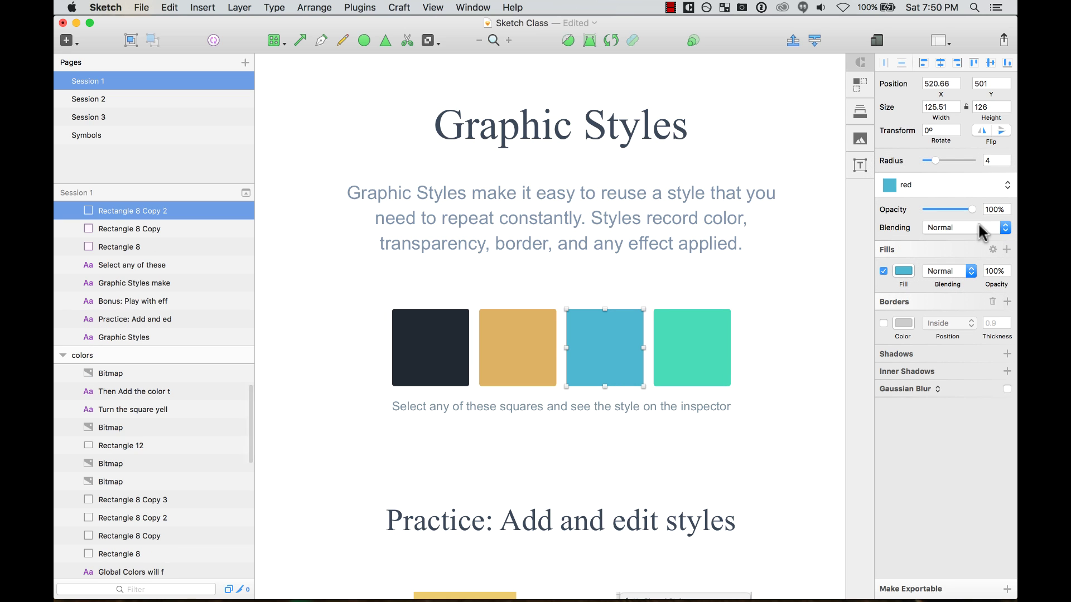
pyautogui.click(905, 273)
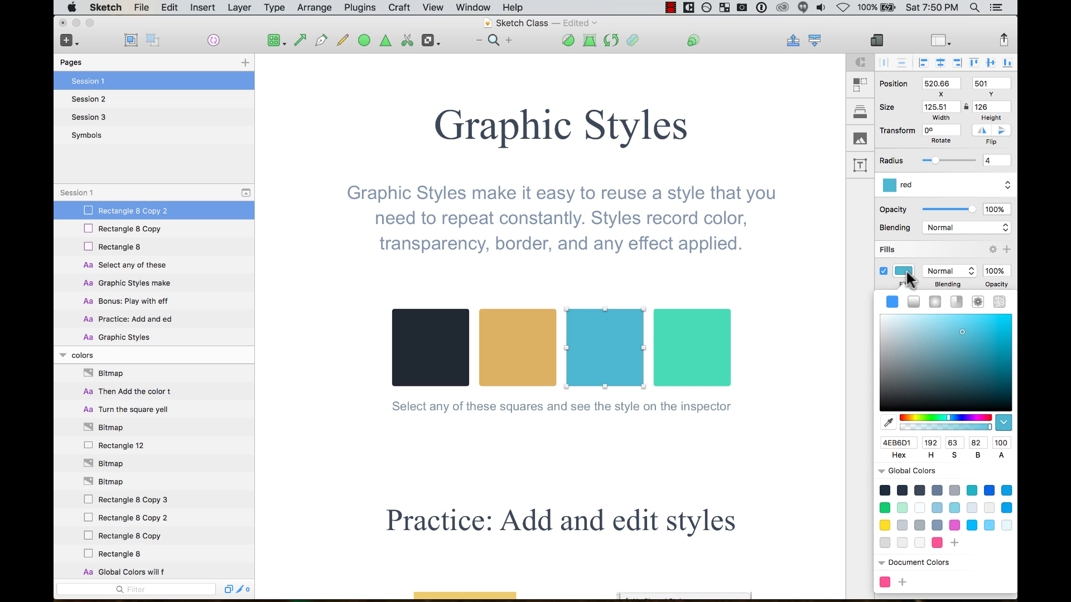
pyautogui.moveTo(980, 418); pyautogui.dragTo(987, 419)
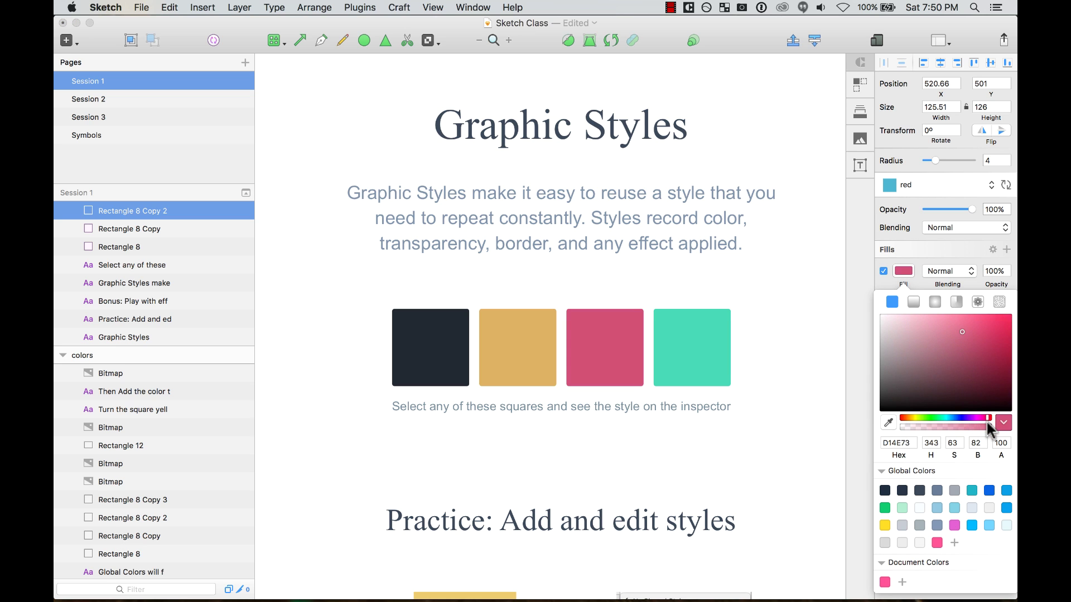
pyautogui.click(800, 347)
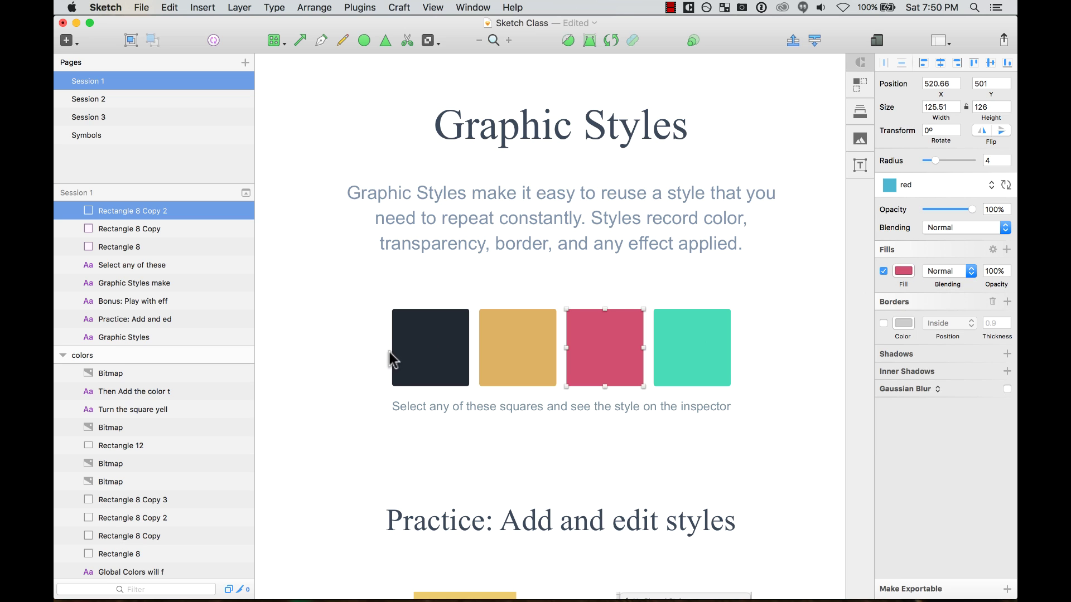
# - Reselect the dark square and pan the canvas down and to the right
pyautogui.click(407, 357)
pyautogui.hscroll(2, 421, 352)
pyautogui.scroll(-1, 421, 352)
pyautogui.scroll(-1, 421, 353)
pyautogui.hscroll(1, 421, 353)
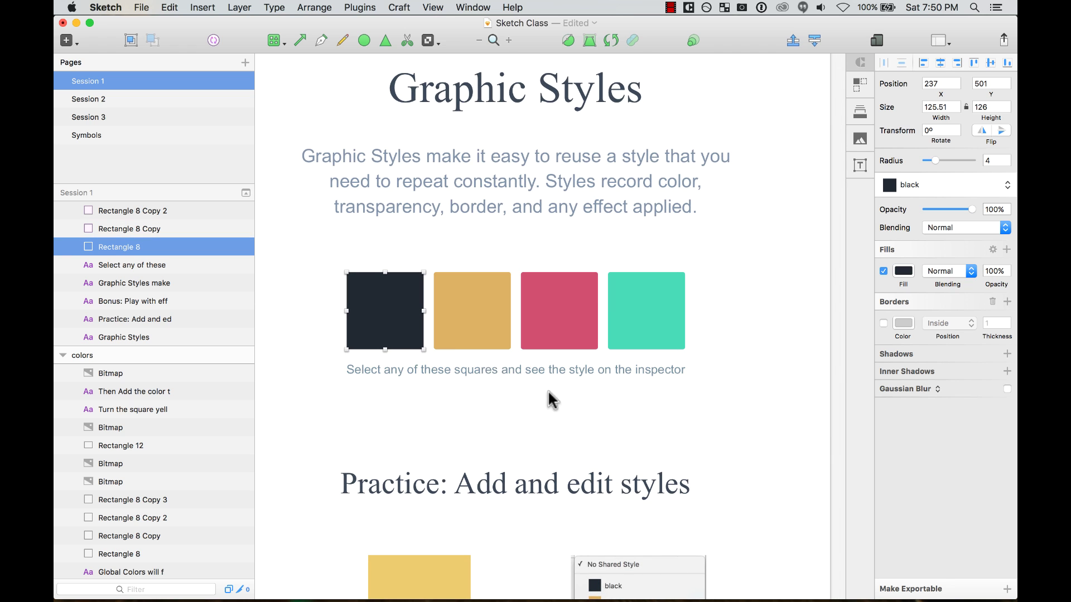
# - Zoom out and then zoom back into the Graphic Styles artboard
pyautogui.scroll(-5, 424, 437)
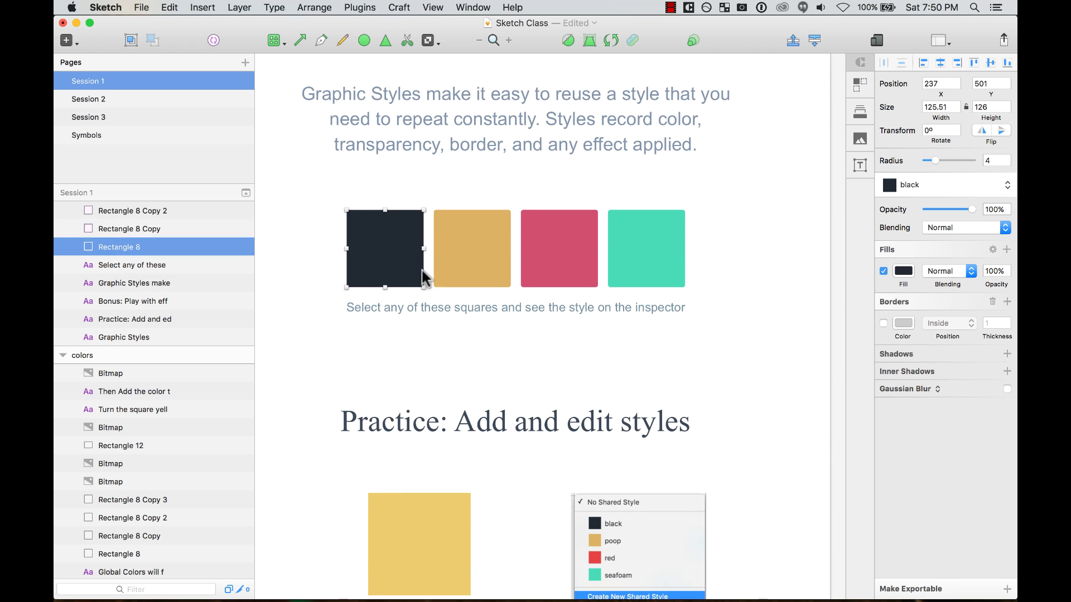
pyautogui.click(552, 262)
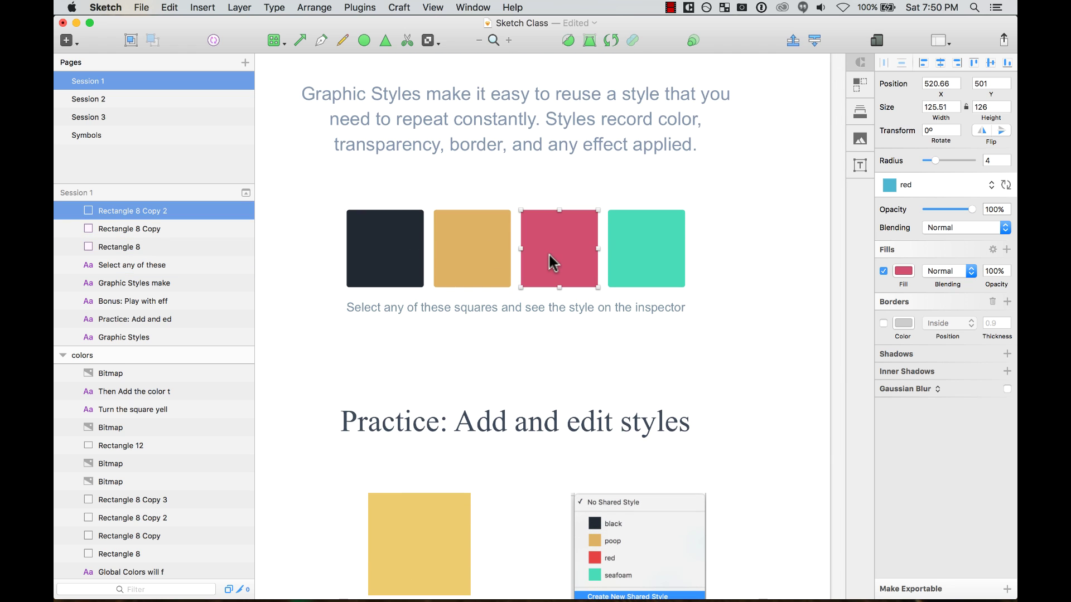
pyautogui.click(419, 262)
pyautogui.press('super+minus')
pyautogui.scroll(-5, 418, 263)
pyautogui.hscroll(-2, 419, 262)
pyautogui.moveTo(397, 97); pyautogui.dragTo(717, 525)
# - Duplicate the dark square as Rectangle 8 Copy 4 and Copy 5, beside the Practice heading and upper right
pyautogui.click(376, 275)
pyautogui.moveTo(467, 211); pyautogui.dragTo(402, 318)
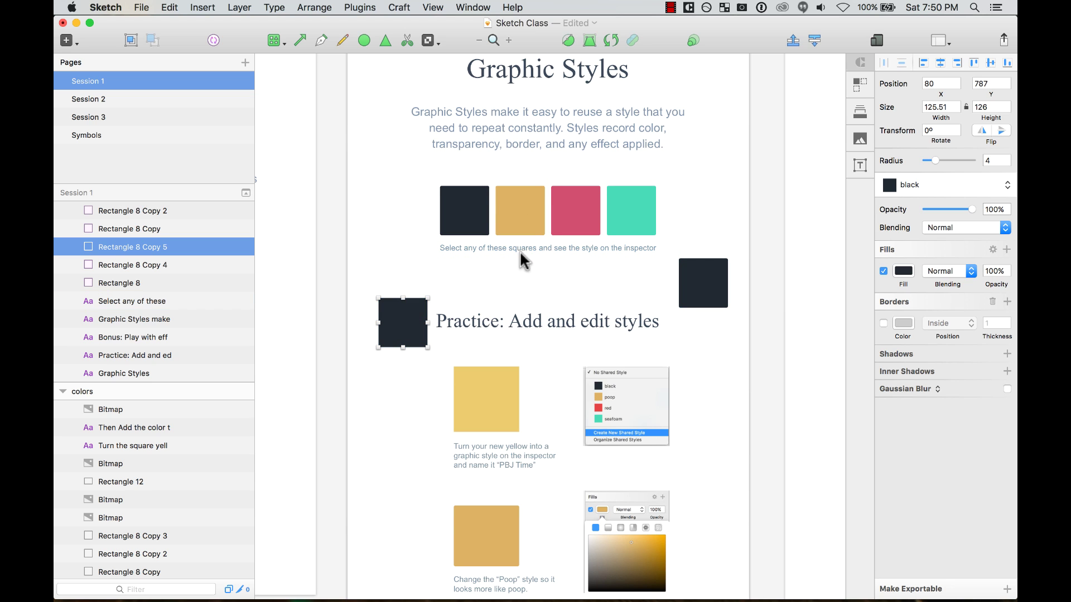
pyautogui.click(725, 294)
pyautogui.click(463, 217)
pyautogui.click(407, 344)
pyautogui.click(717, 294)
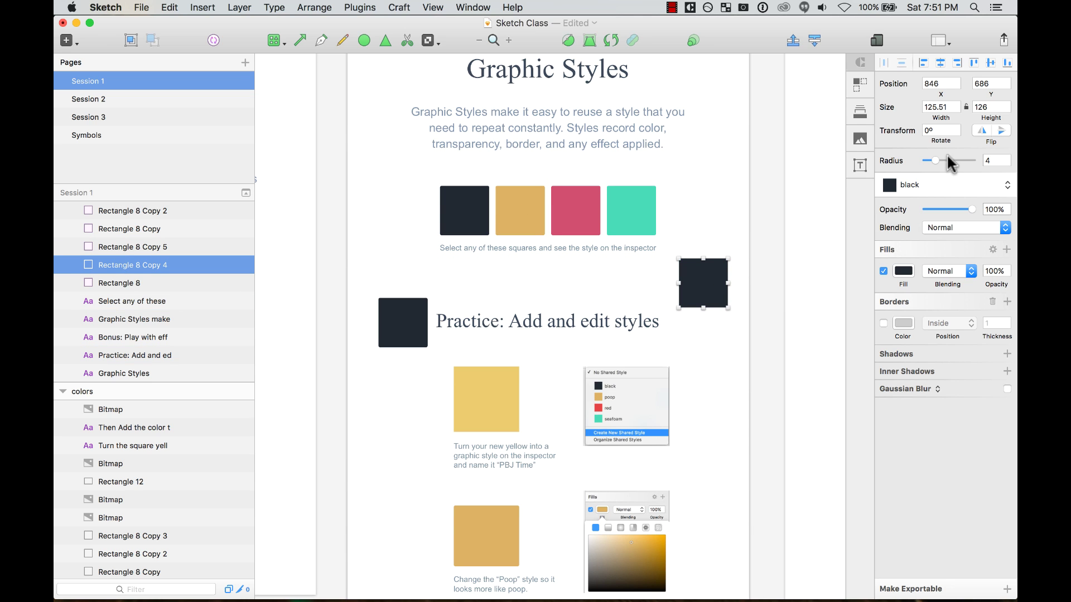
# - Update the black shared style fill to slate blue 455267 and narrow Copy 4 to width 107
pyautogui.click(921, 186)
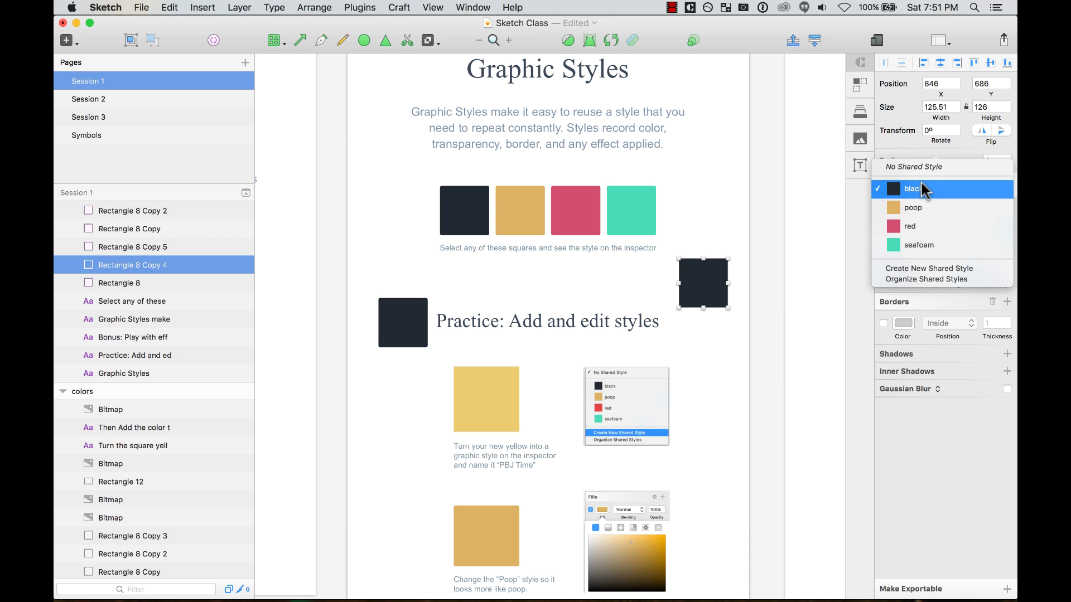
pyautogui.click(923, 189)
pyautogui.click(904, 271)
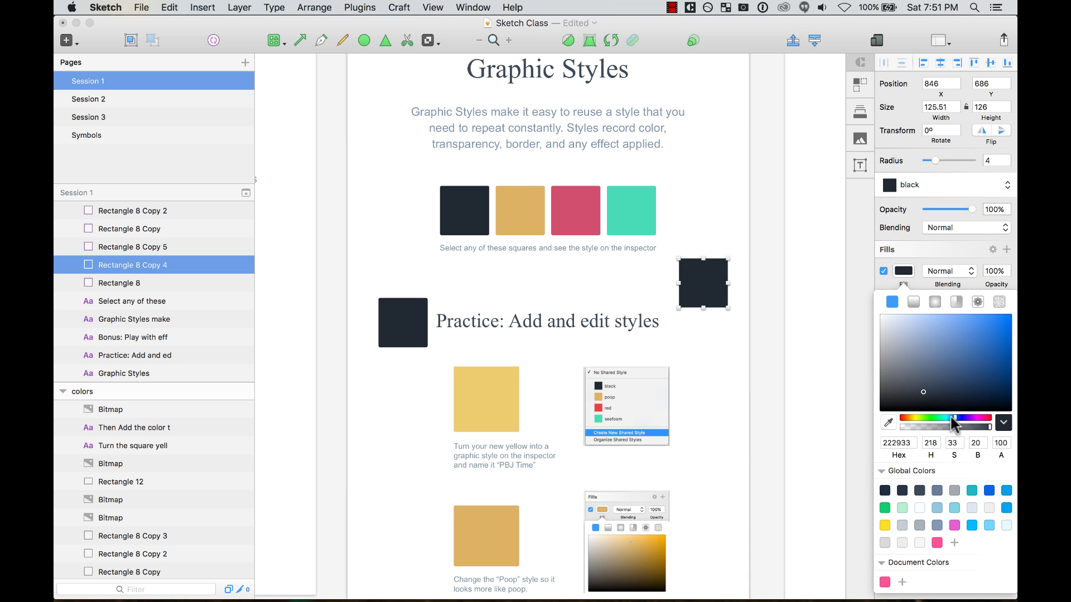
pyautogui.moveTo(920, 384); pyautogui.dragTo(923, 374)
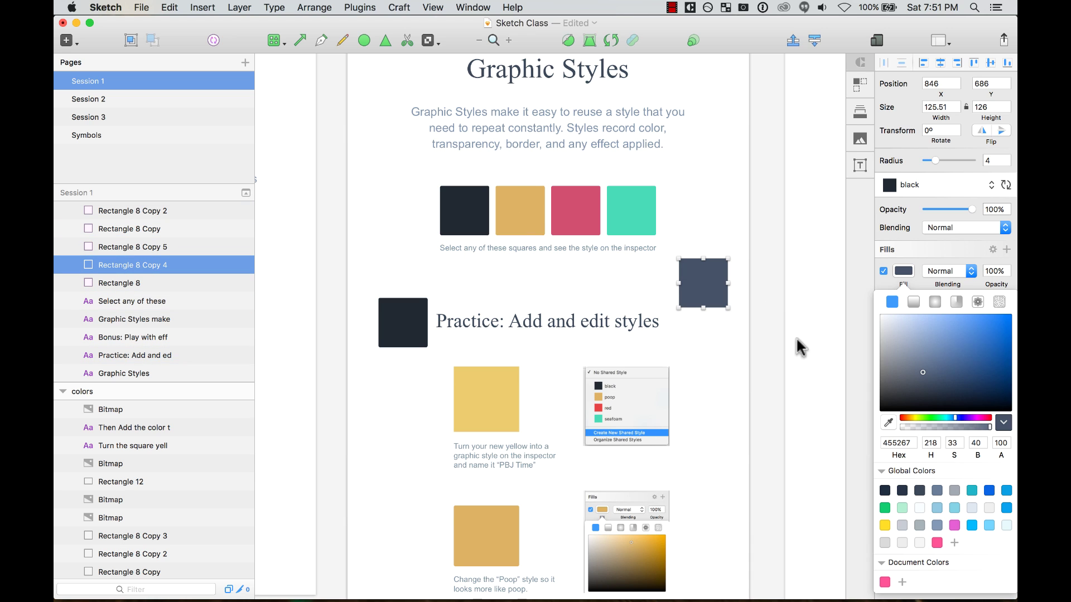
pyautogui.click(1006, 185)
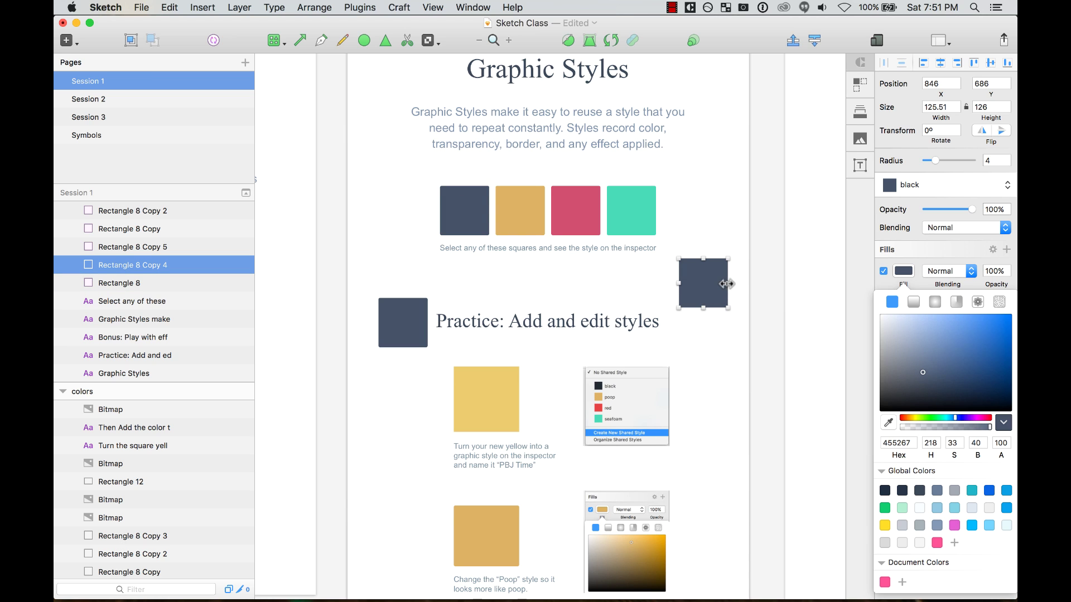
pyautogui.moveTo(728, 284); pyautogui.dragTo(720, 283)
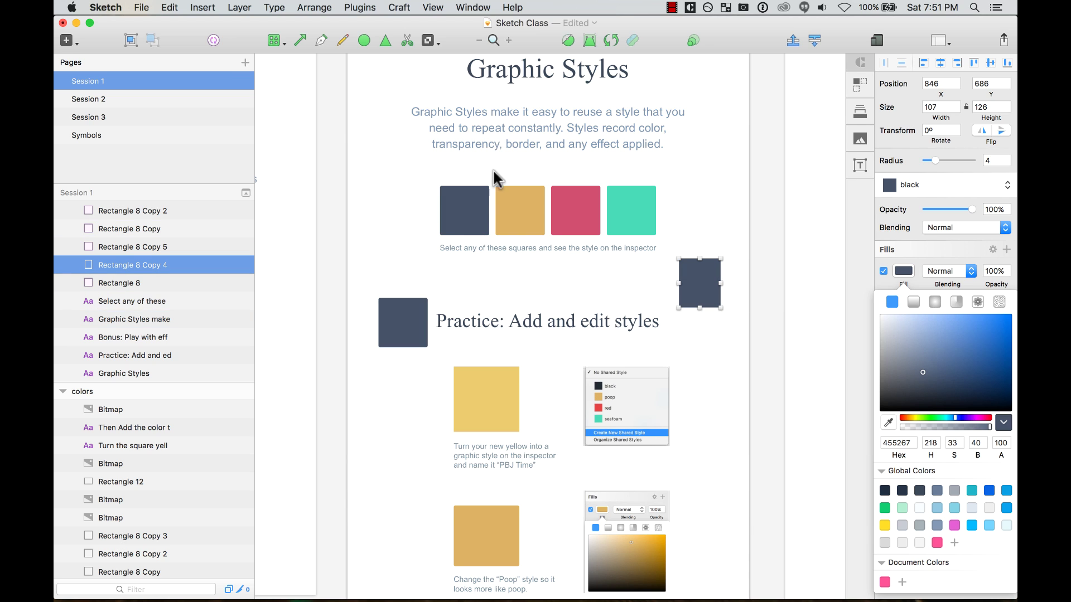